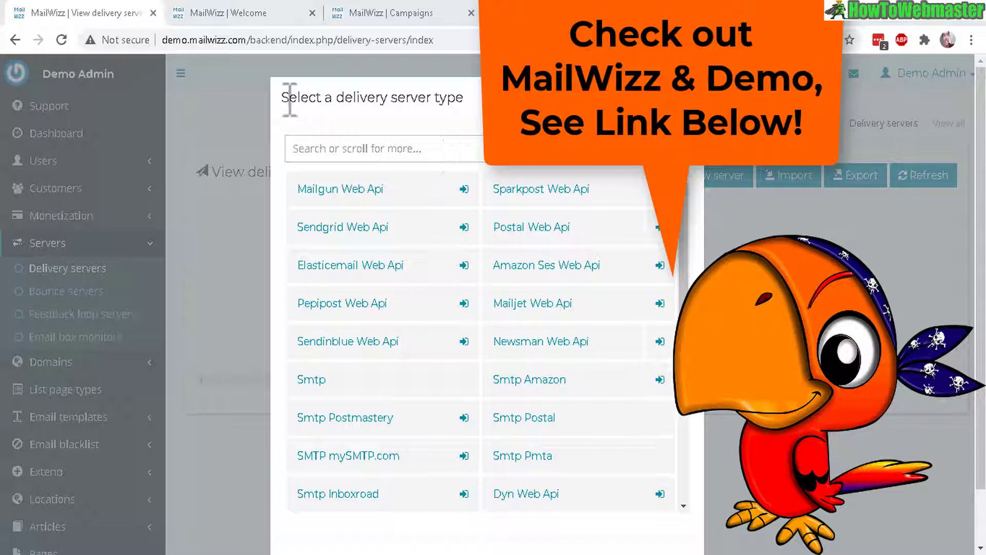
Step: Look over the delivery server type list, then bring up the public MailWizz welcome page
left_click_drag(289, 97, 465, 106)
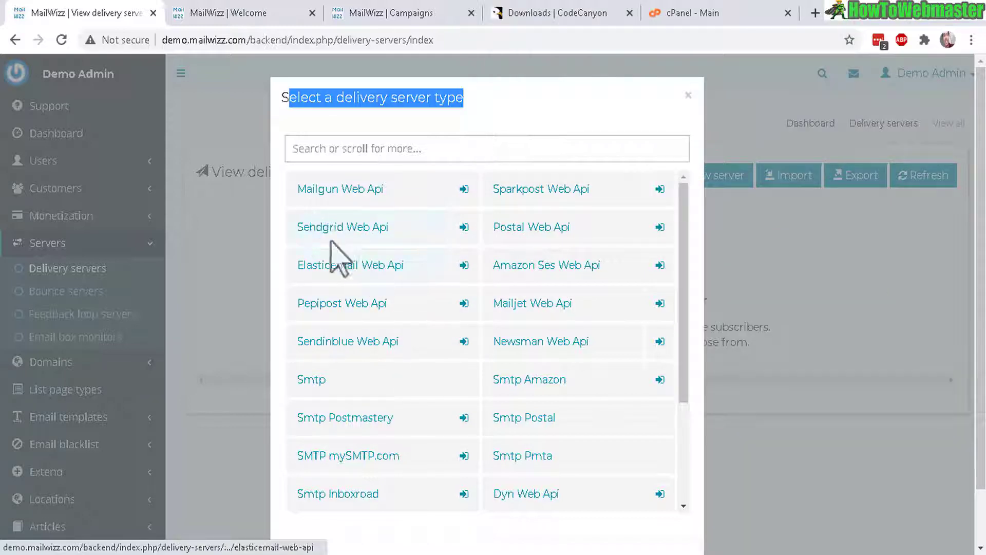
left_click_drag(298, 191, 349, 200)
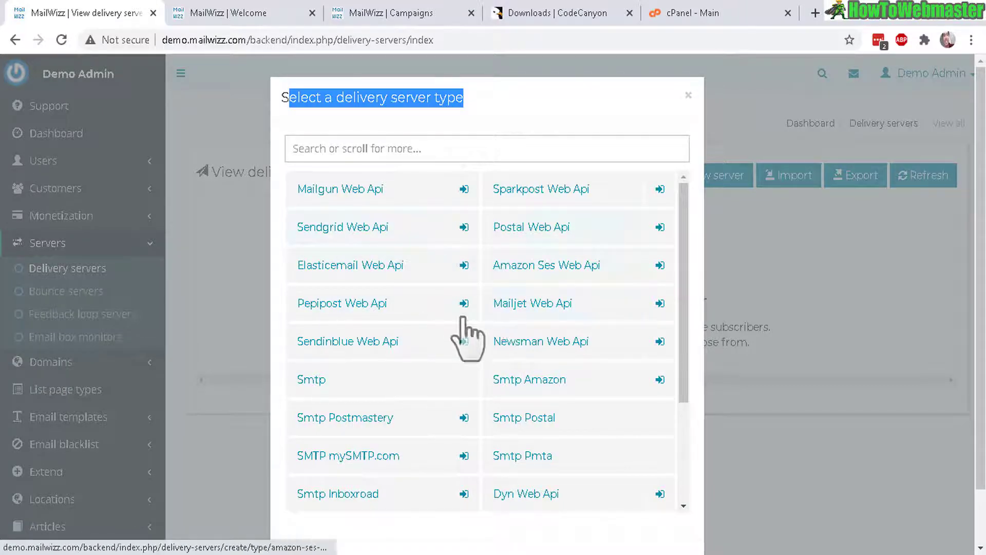
left_click(221, 13)
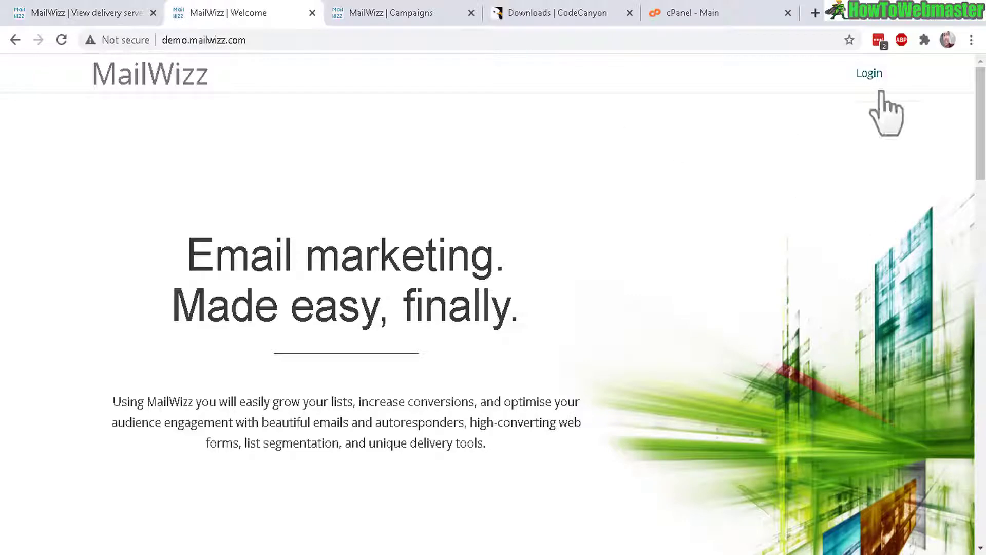
Step: Scroll the welcome page and switch to the customer Campaigns page, briefly revisiting the delivery servers list
left_click_drag(983, 110, 958, 292)
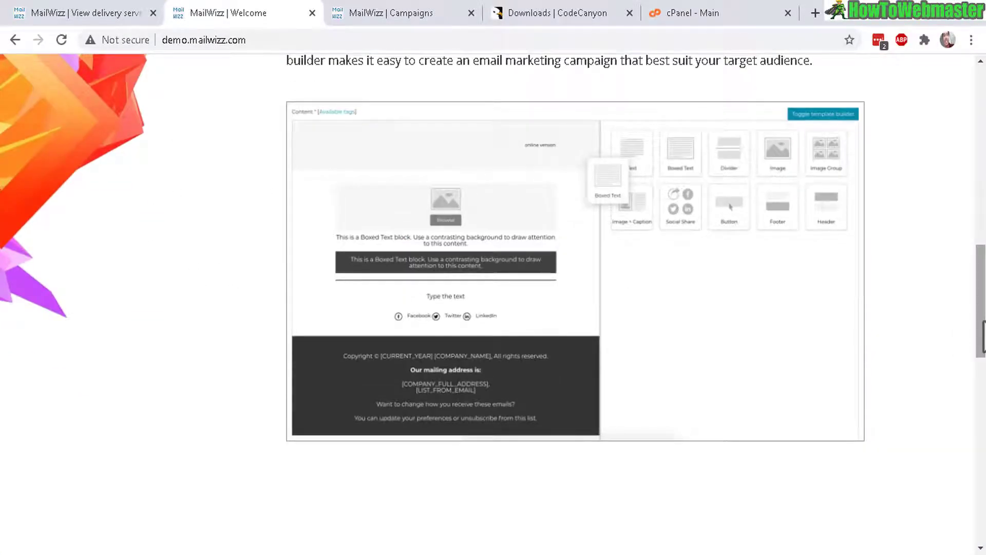
left_click_drag(982, 339, 982, 162)
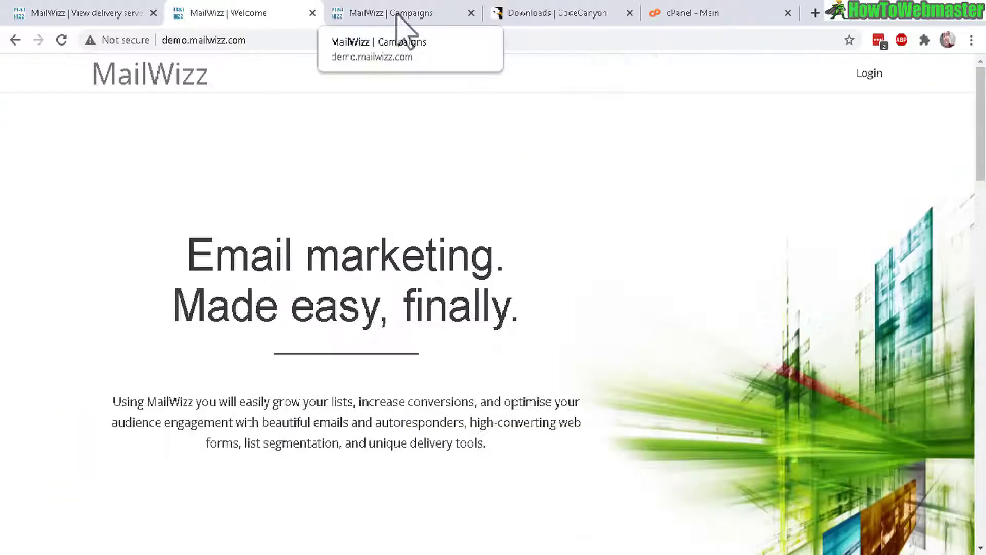
left_click(402, 15)
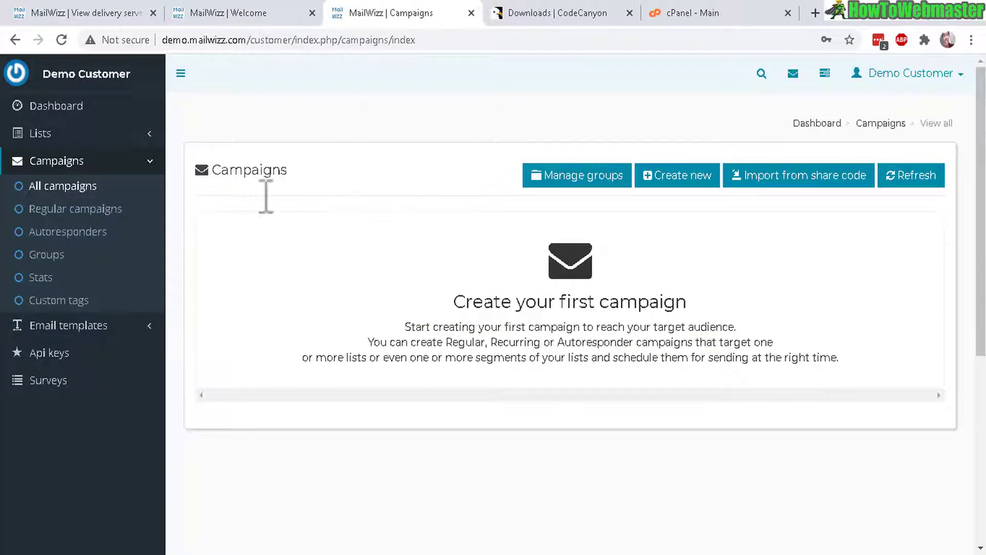
left_click(126, 12)
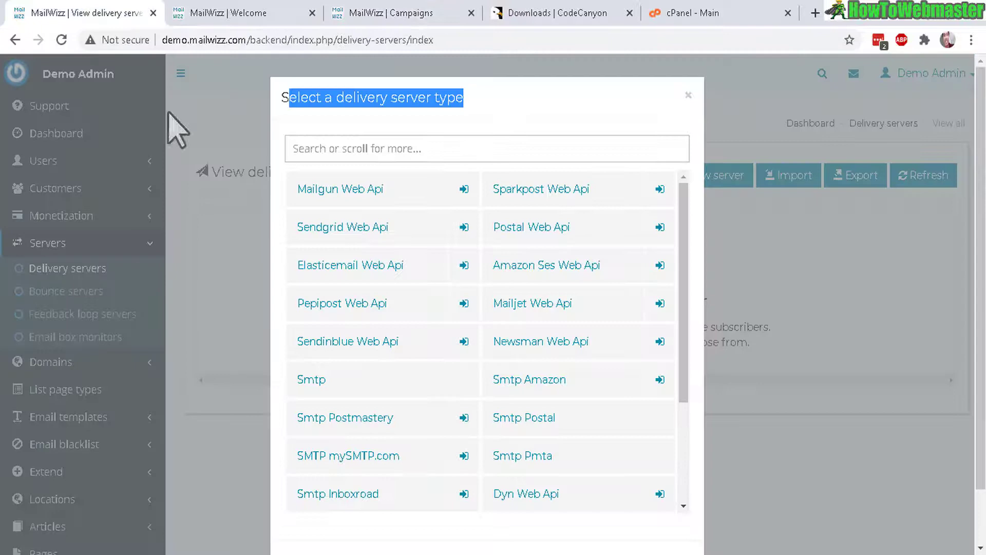
left_click(440, 12)
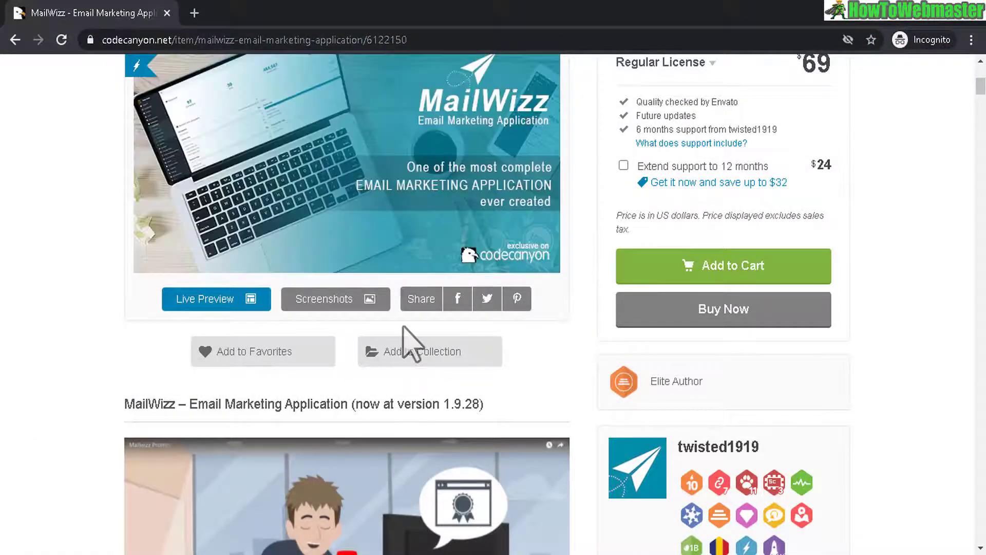
Step: Review the MailWizz CodeCanyon product page, noting its 12,493 sales
scroll(493, 303, "up", 5)
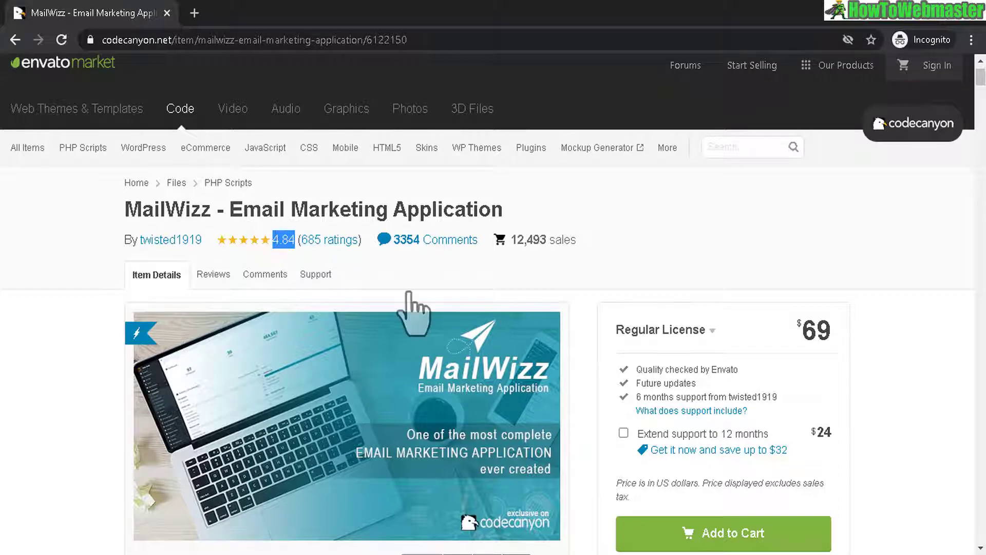
left_click_drag(573, 240, 553, 239)
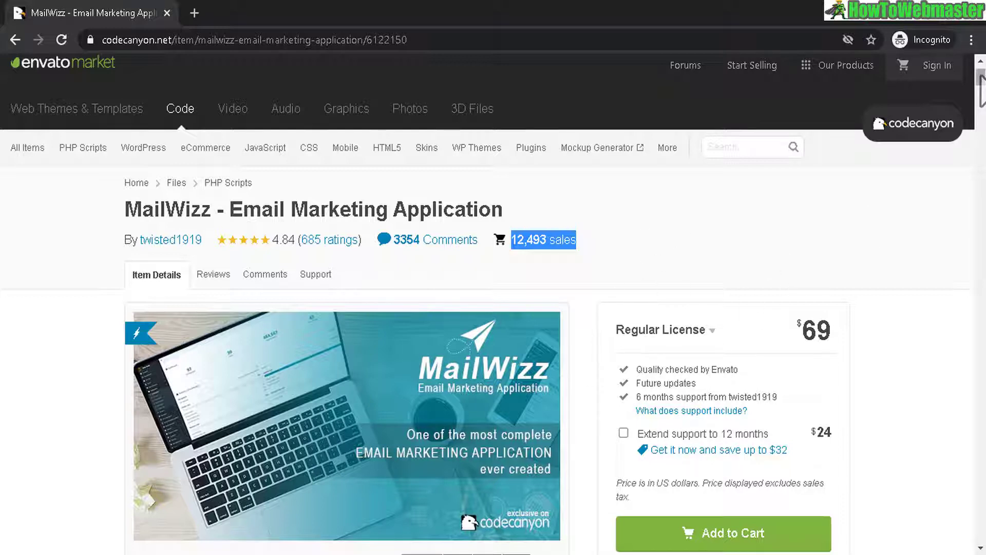
scroll(493, 308, "down", 2)
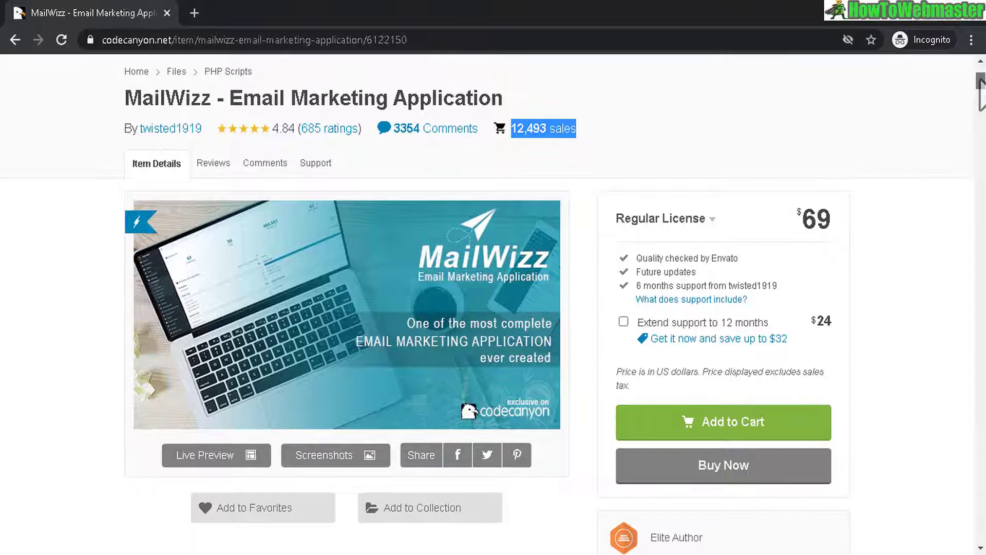
scroll(981, 87, "down", 1)
scroll(980, 88, "down", 2)
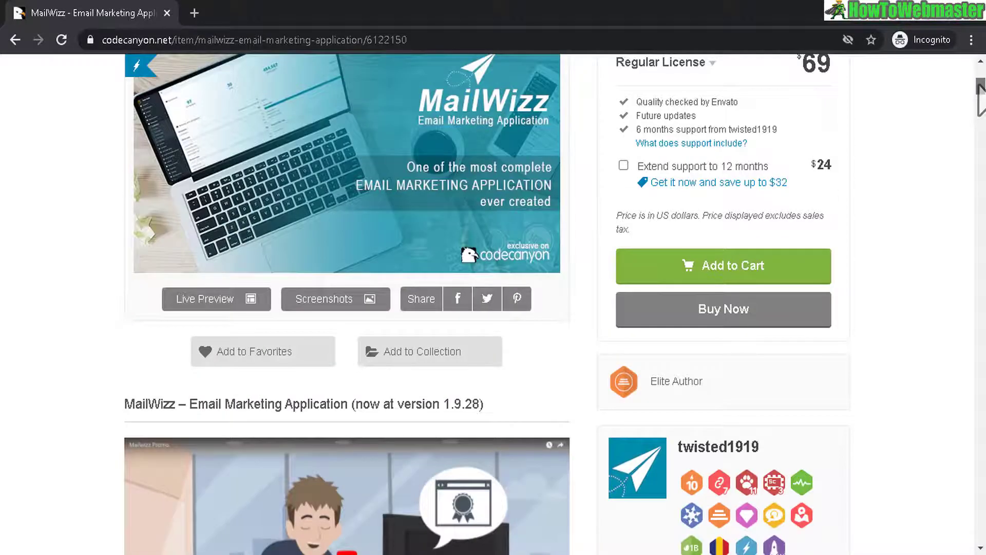
scroll(980, 89, "down", 3)
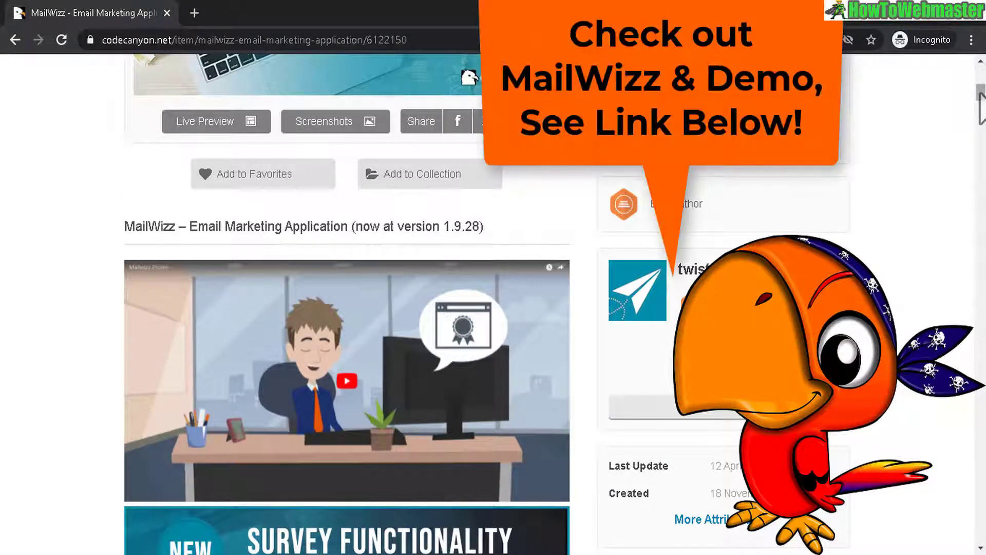
scroll(979, 92, "up", 2)
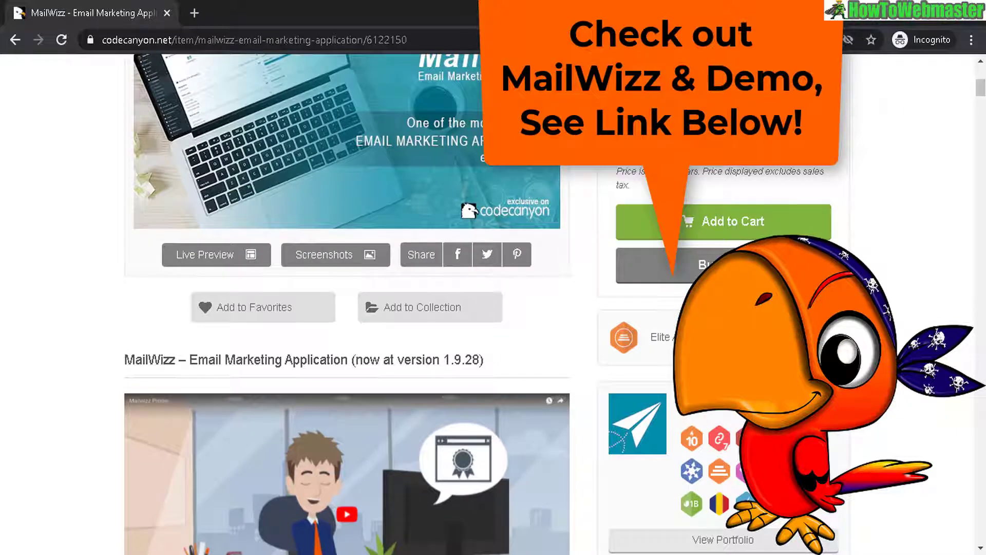
Step: Open the live MailWizz demo and check the admin delivery server types list
left_click(202, 250)
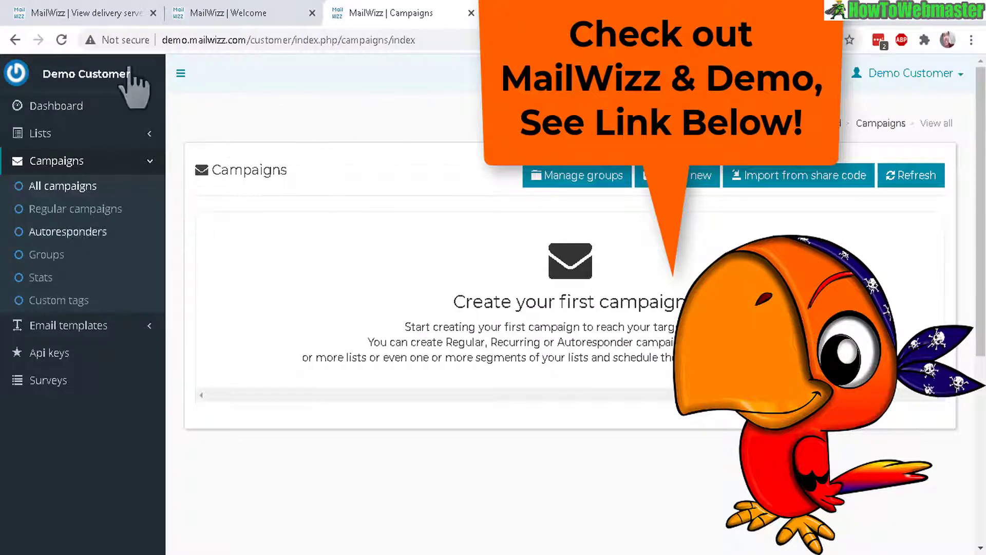
left_click(77, 12)
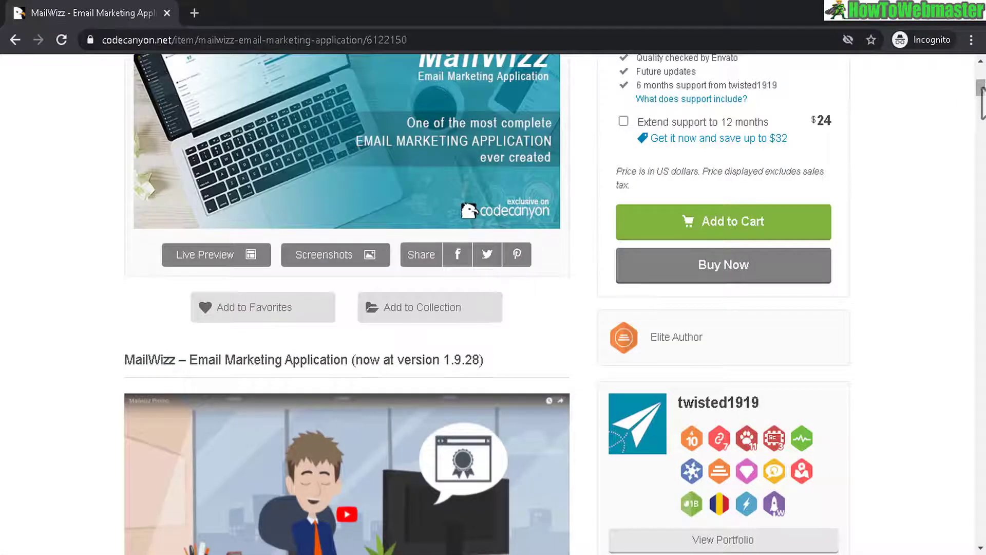
left_click_drag(981, 89, 981, 414)
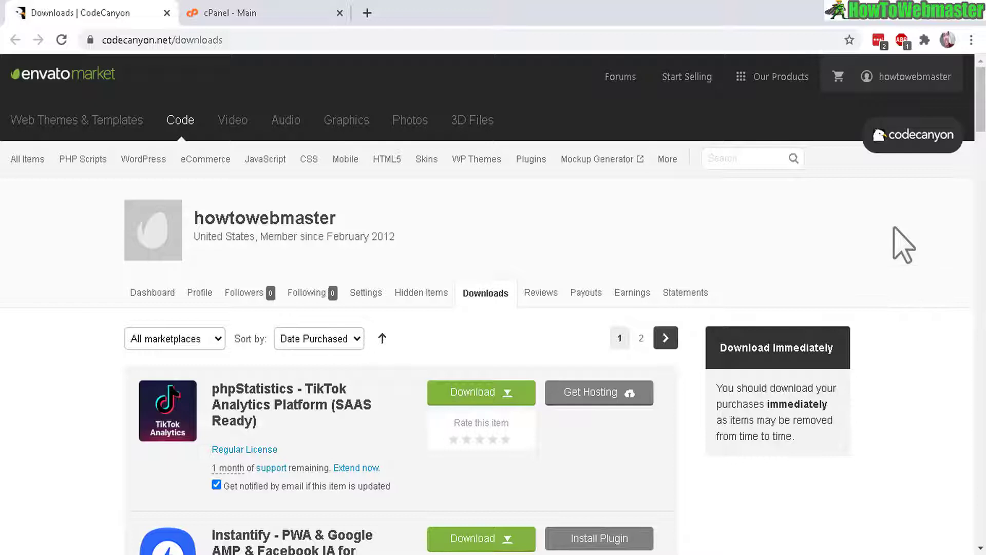
Step: Download MailWizz's 'All files & documentation' zip from the account's purchased items list
left_click(882, 77)
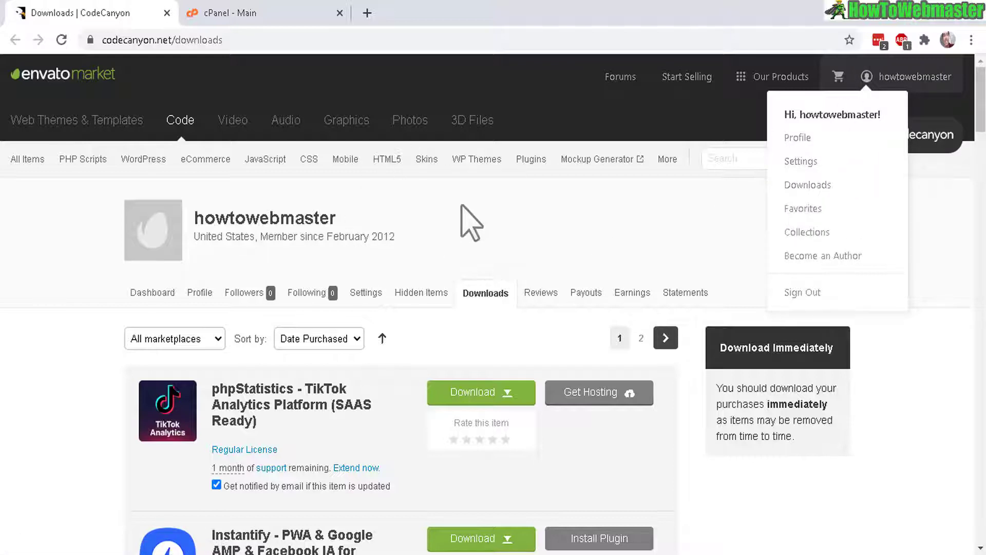
scroll(920, 187, "down", 6)
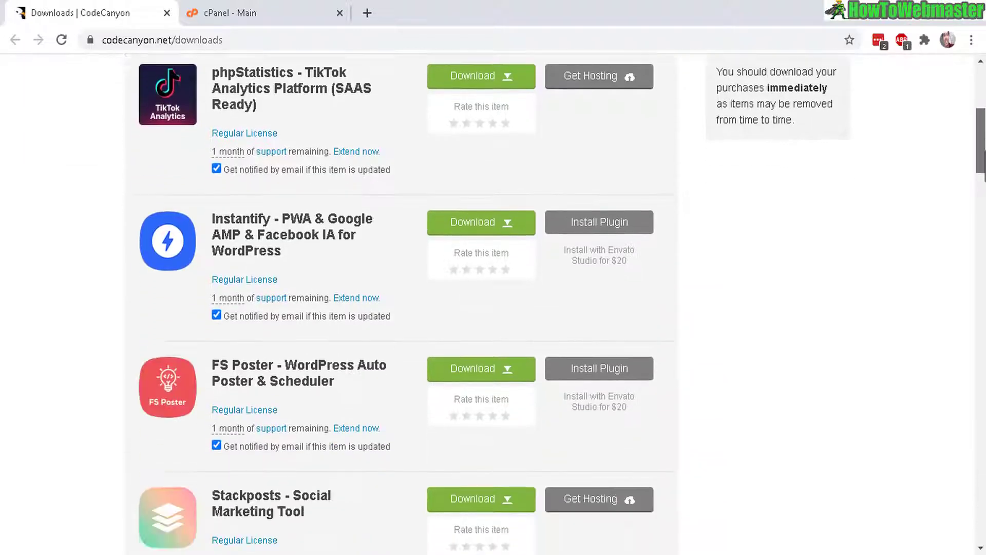
scroll(615, 266, "down", 10)
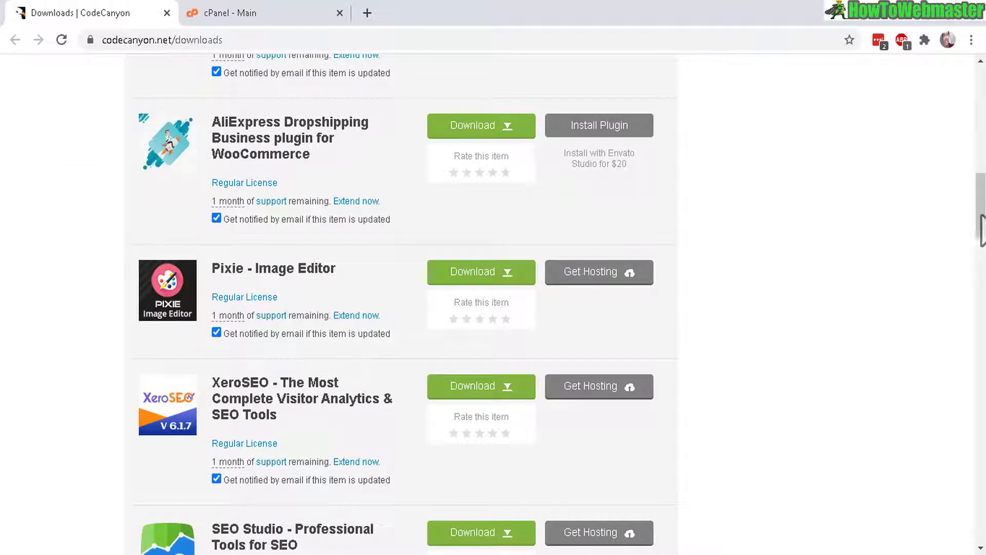
left_click_drag(982, 228, 982, 281)
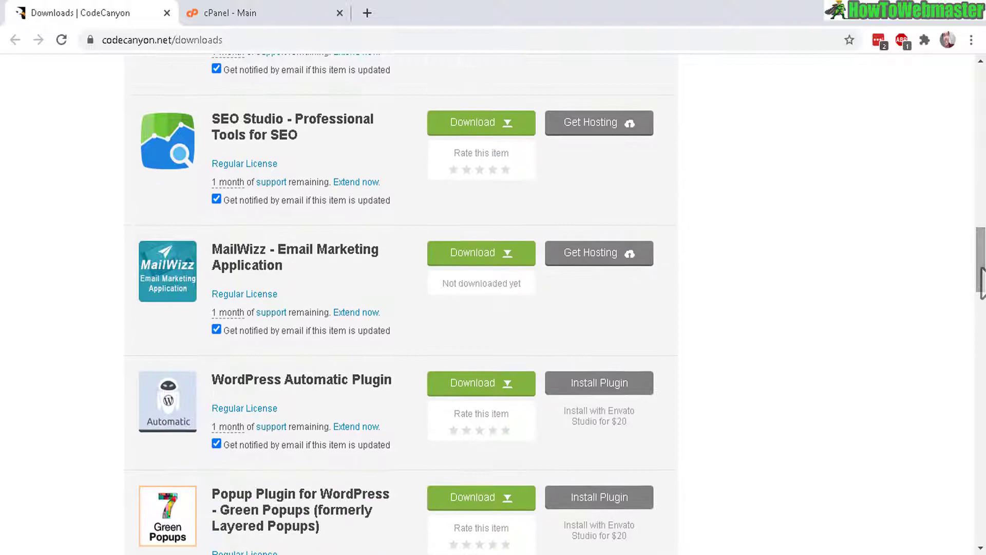
left_click(507, 255)
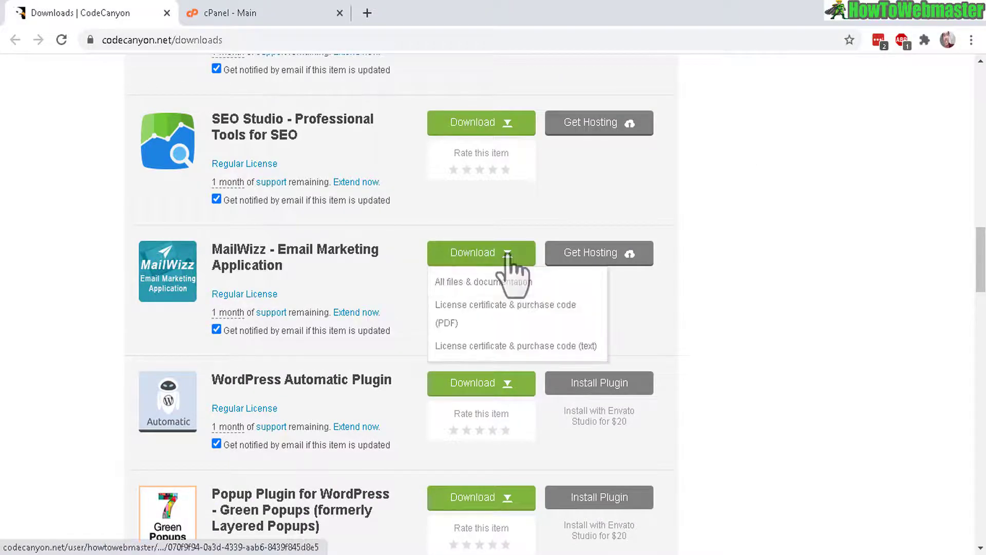
left_click(478, 284)
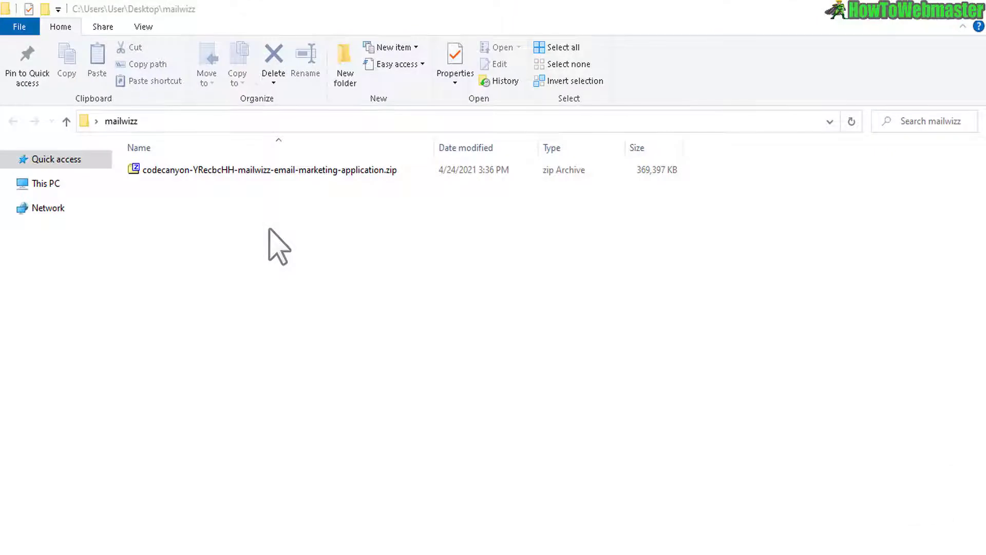
Step: Extract the mailwizz-1.9.28 folder from the downloaded zip into the mailwizz folder
left_click(177, 169)
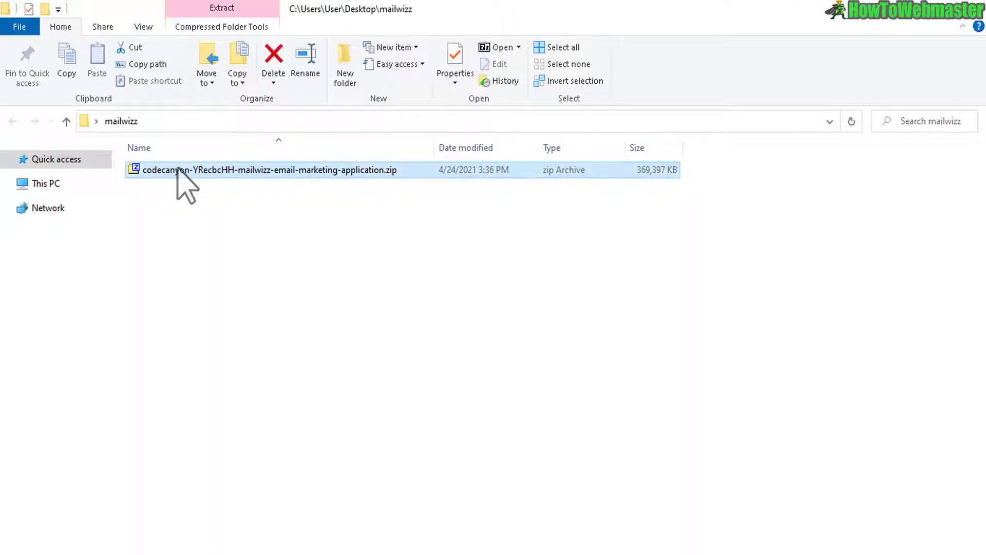
double_click(245, 173)
left_click_drag(247, 208, 145, 230)
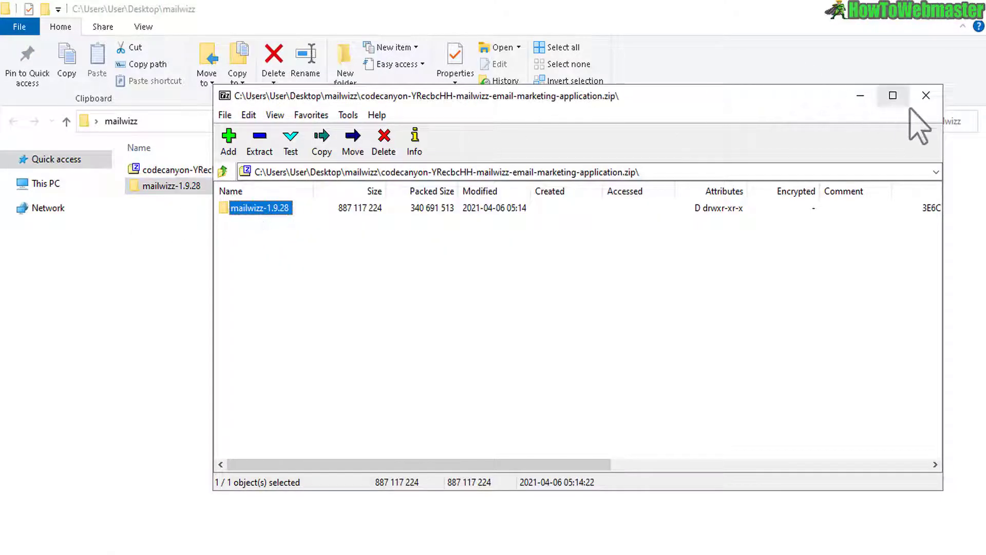
left_click(926, 97)
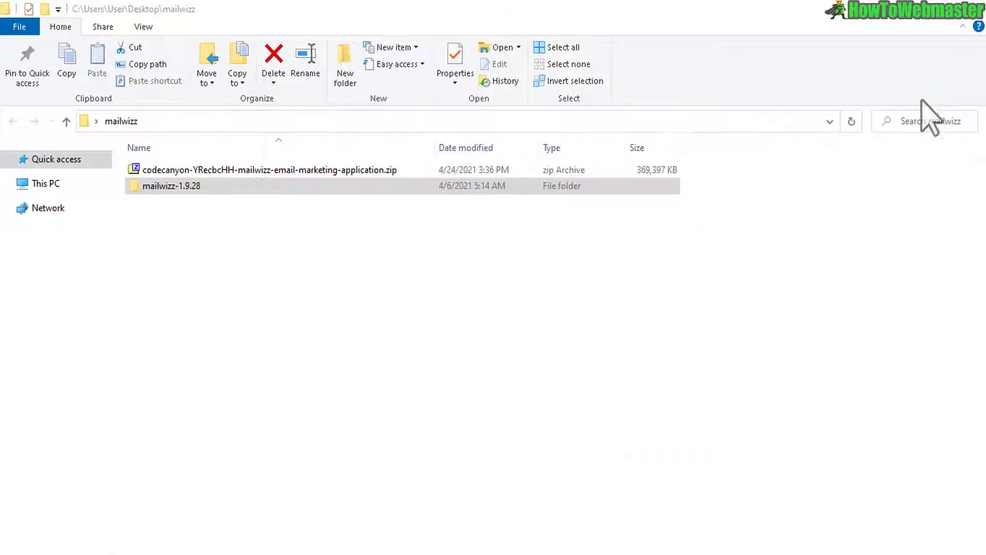
Step: Browse into mailwizz-1.9.28 and open its latest folder
double_click(155, 186)
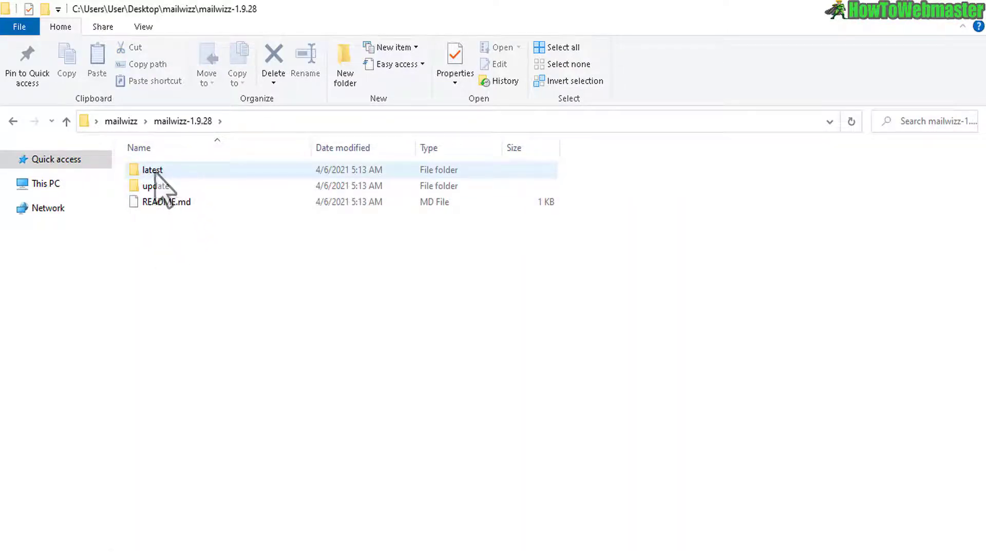
left_click(203, 175)
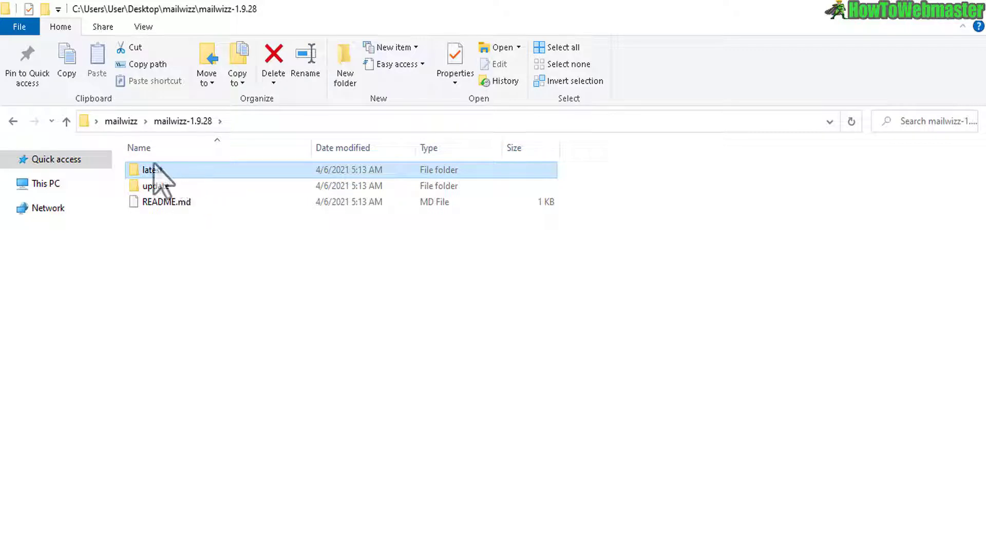
left_click(157, 188)
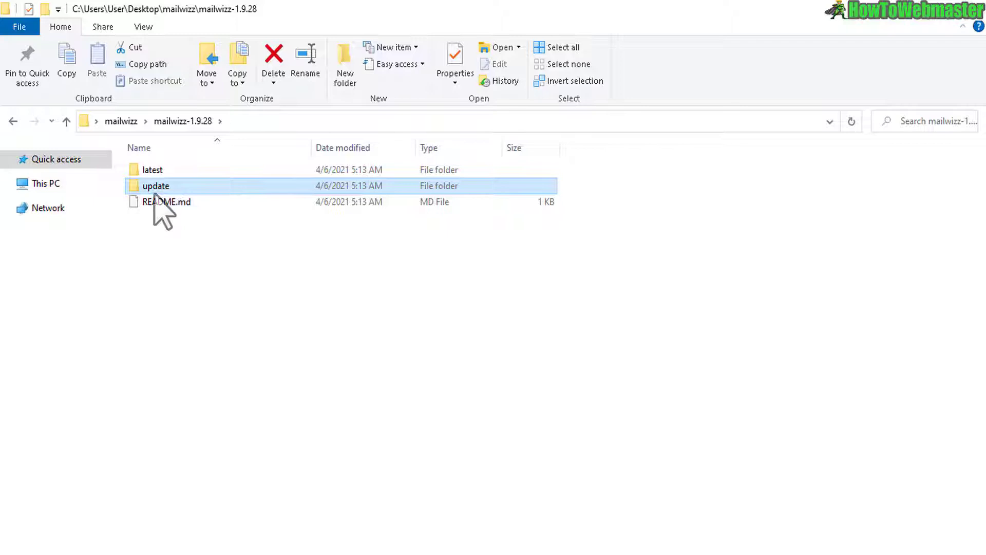
double_click(145, 171)
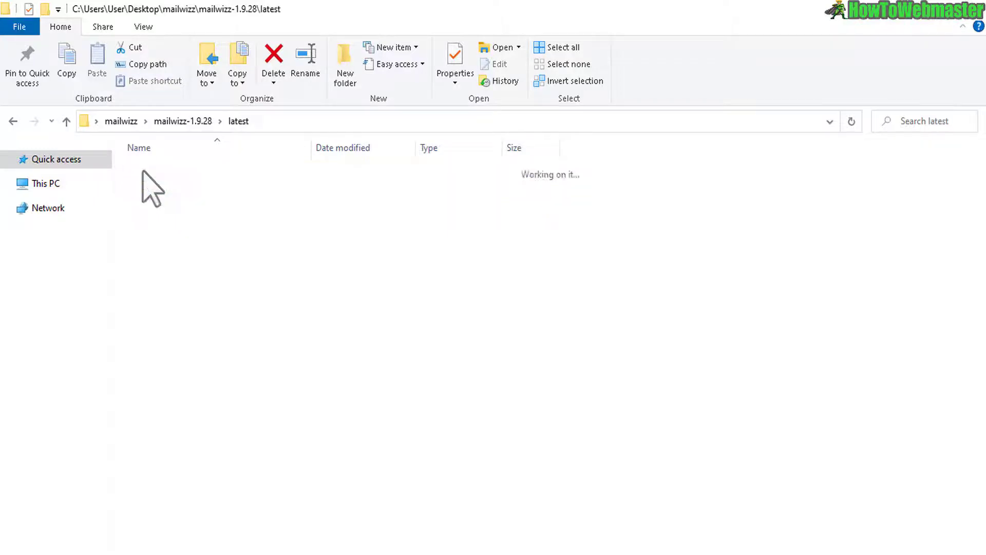
left_click(186, 121)
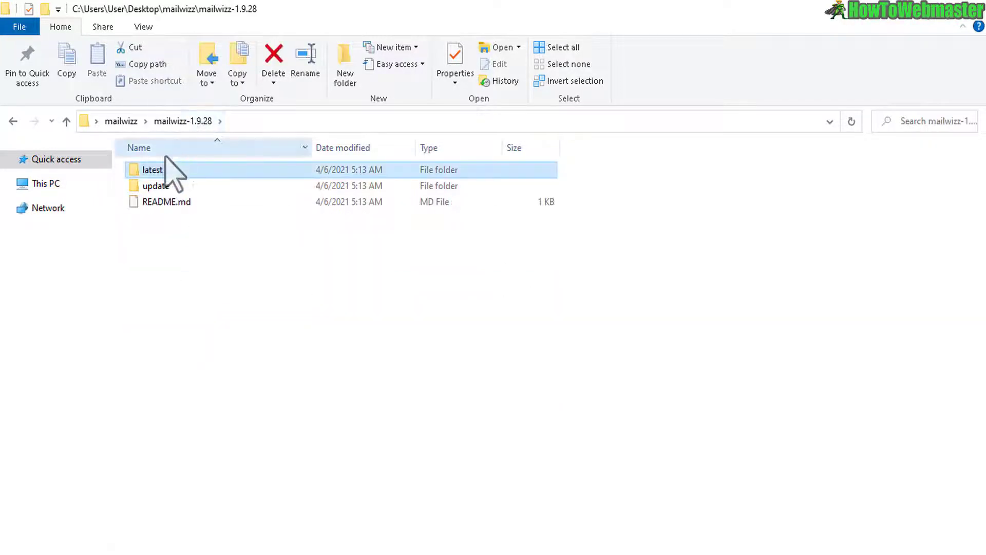
double_click(155, 172)
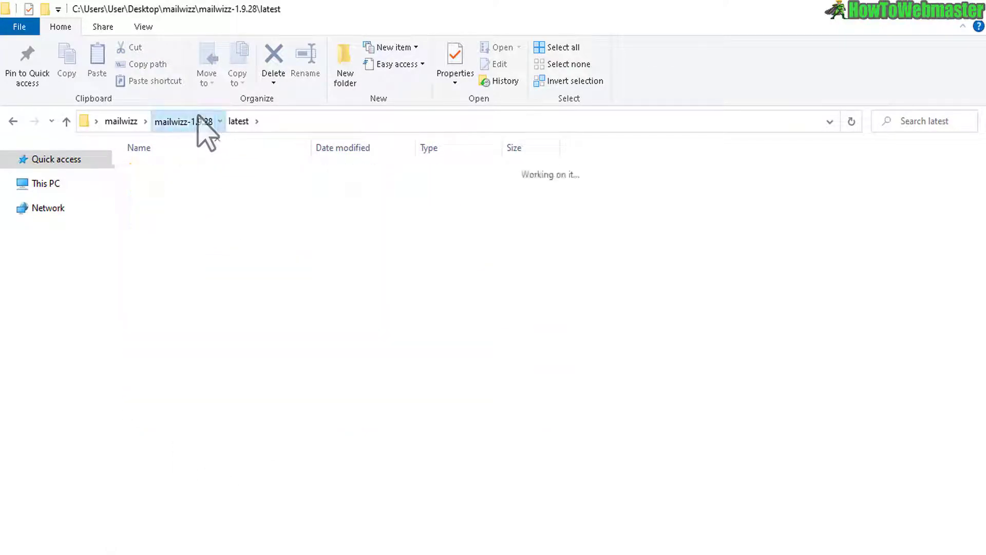
Step: Compress every file and folder in latest into latest.zip with 7-Zip
left_click_drag(269, 515, 121, 156)
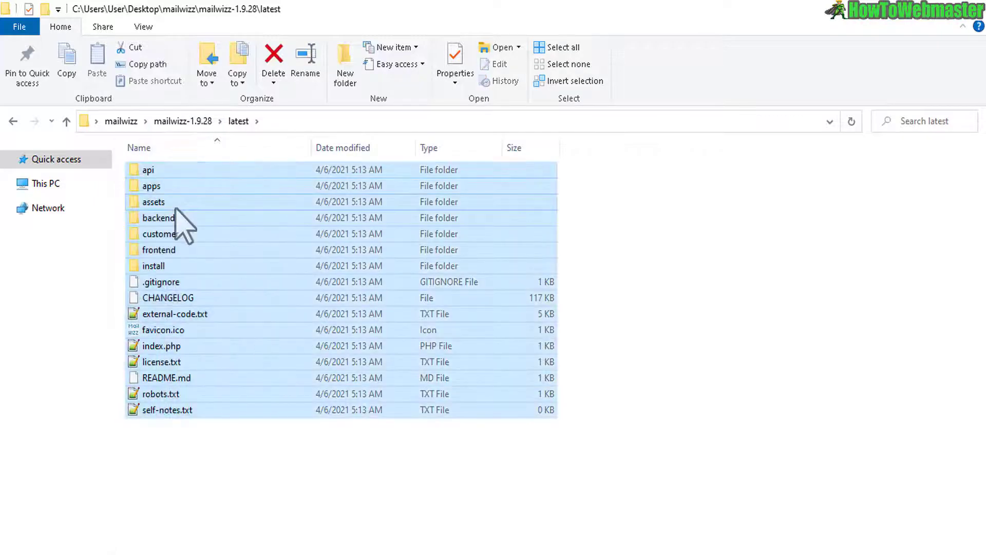
right_click(177, 209)
mouse_move(264, 269)
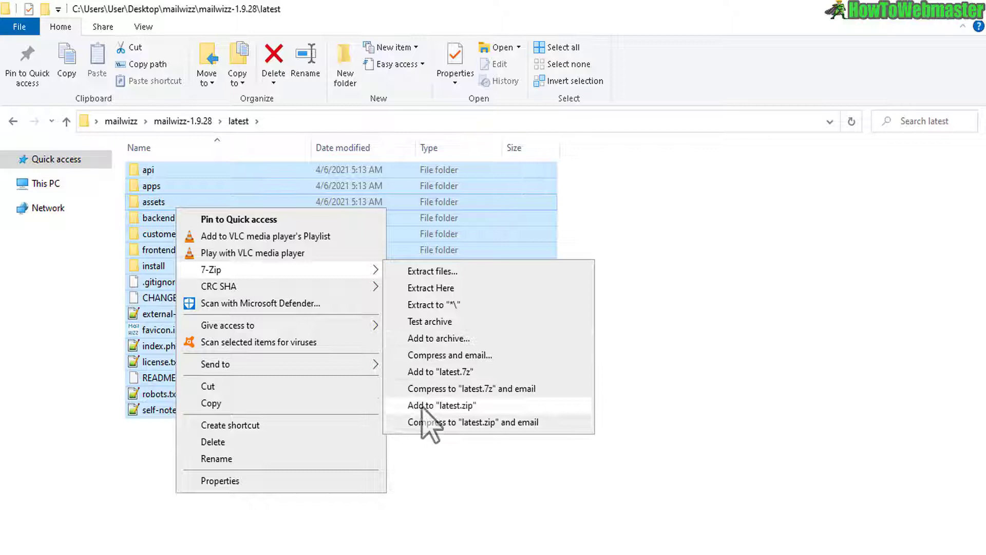
left_click(442, 407)
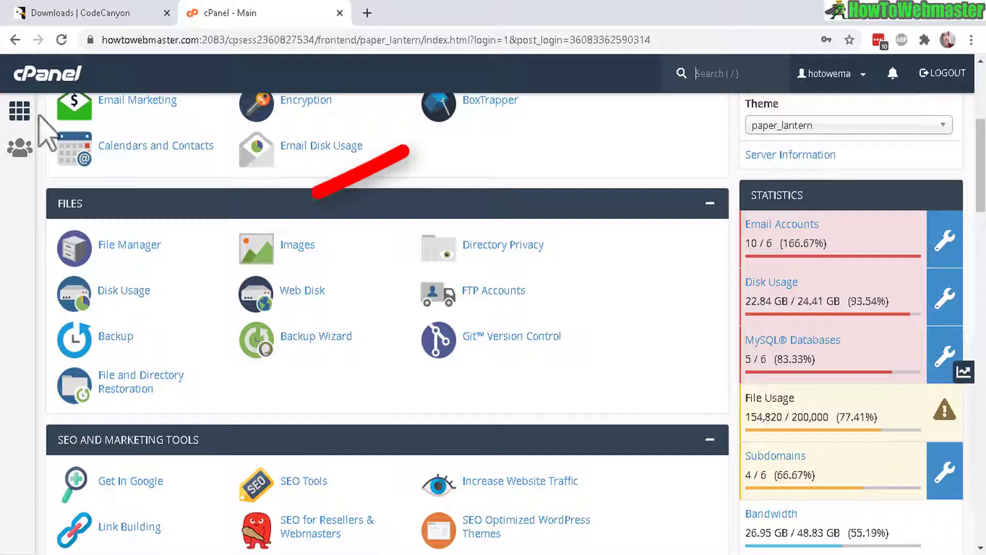
Step: Open cPanel File Manager at public_html/mailer, starting and cancelling a New Folder dialog
left_click(117, 246)
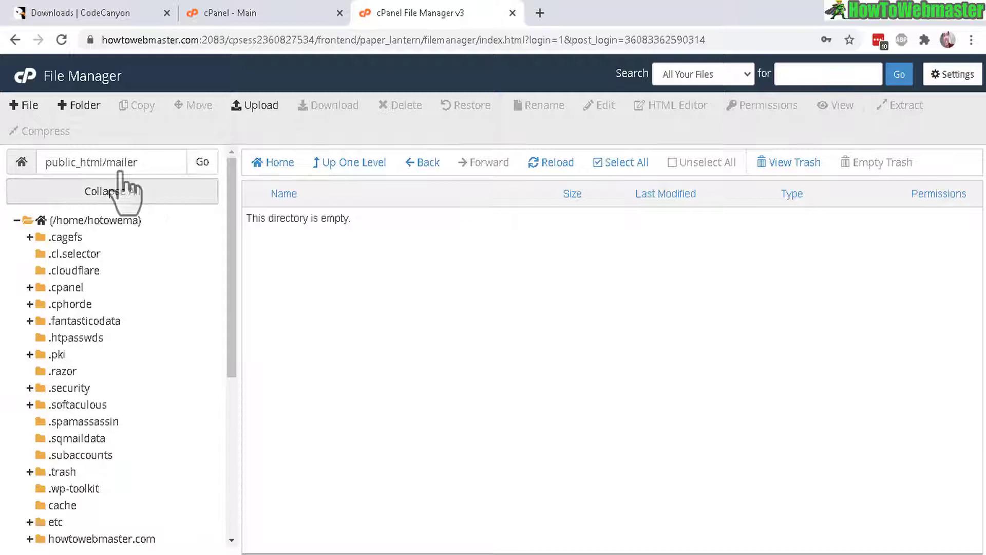
left_click_drag(106, 162, 133, 162)
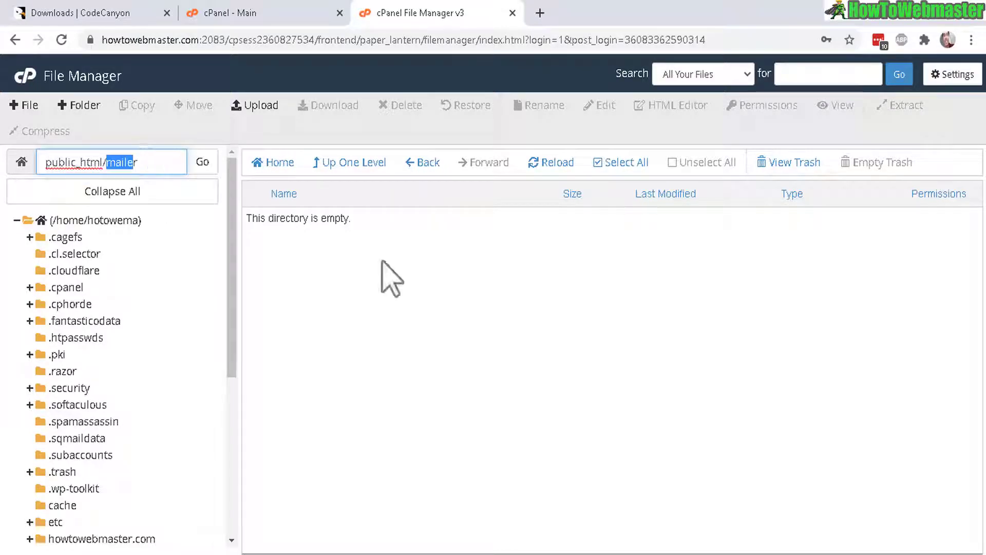
left_click(381, 309)
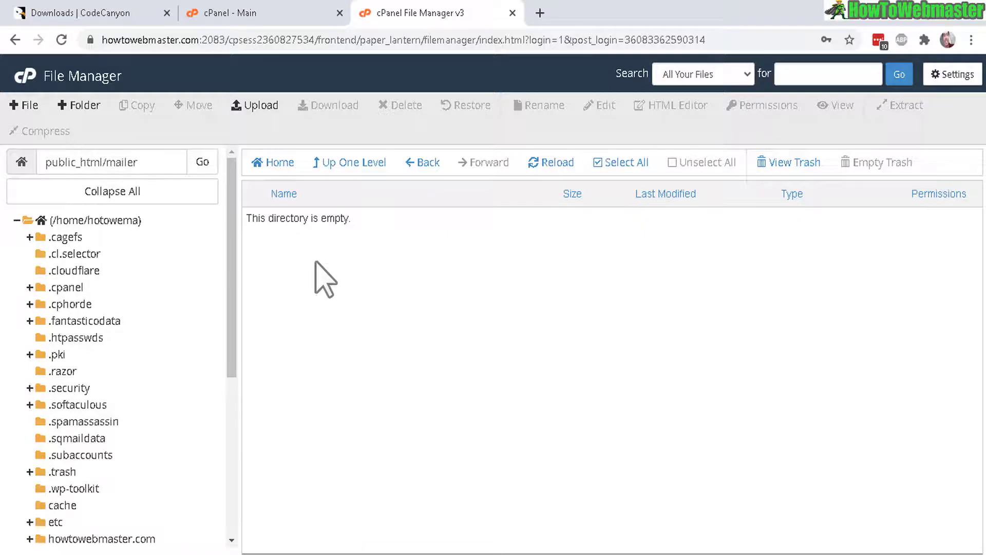
left_click(76, 106)
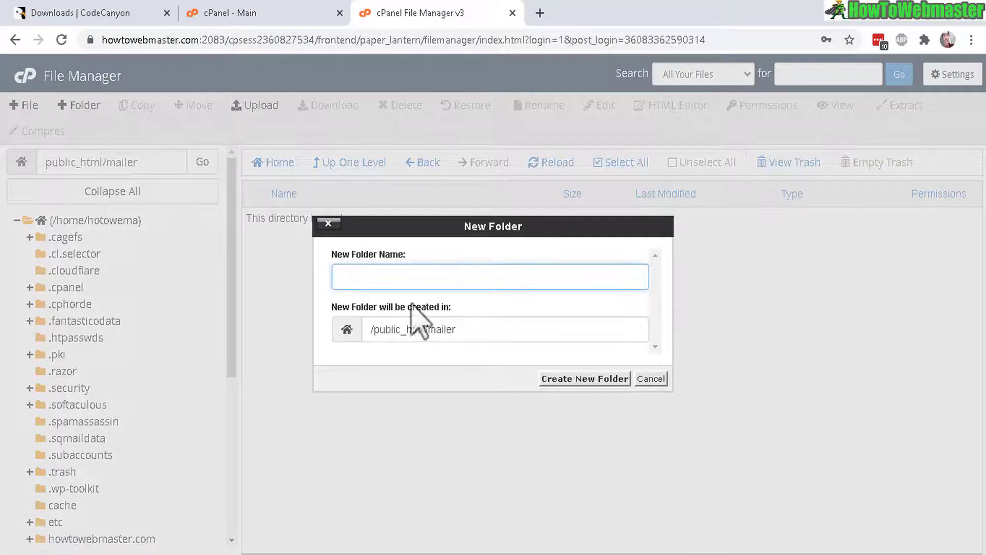
double_click(431, 329)
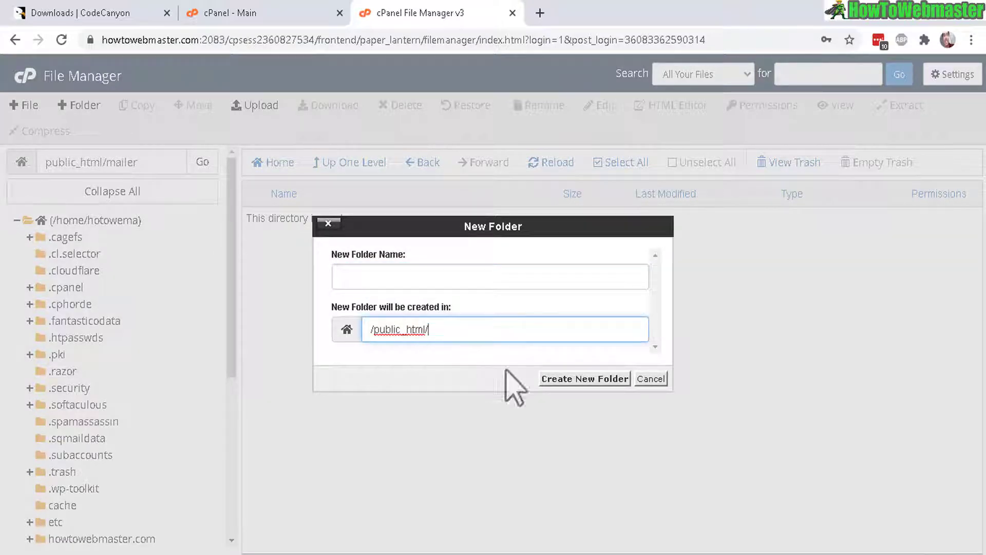
left_click(650, 379)
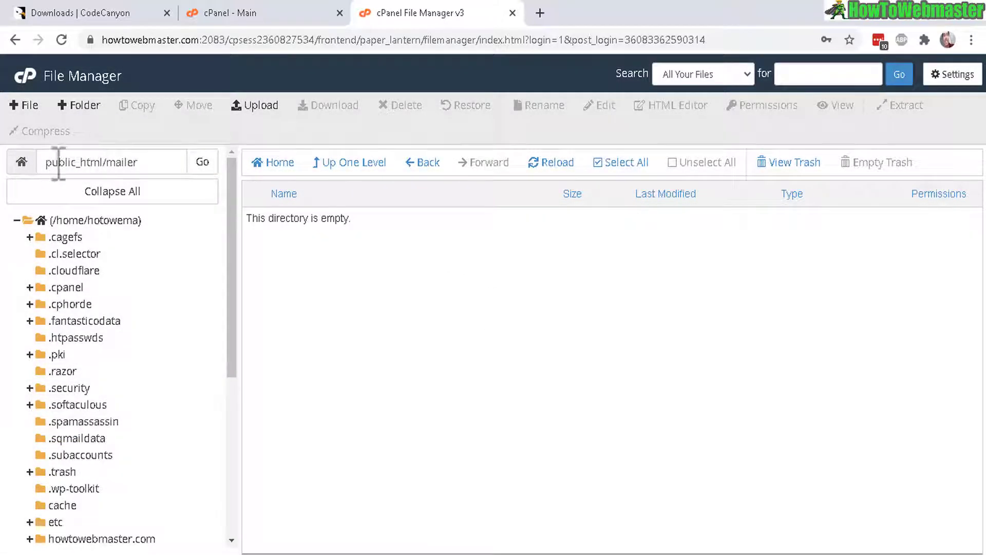
double_click(122, 163)
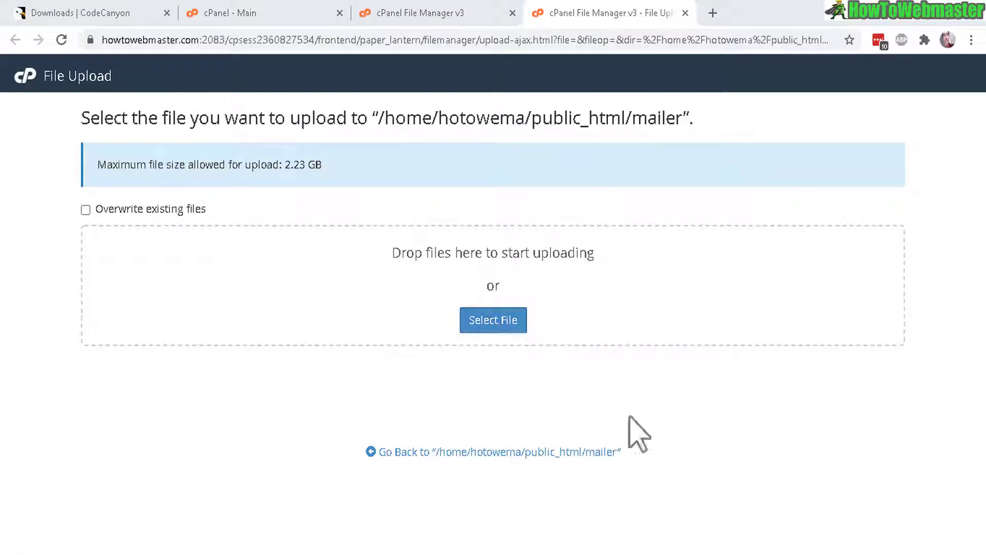
Step: Drag latest.zip from File Explorer into the upload area for public_html/mailer
key("alt+Tab")
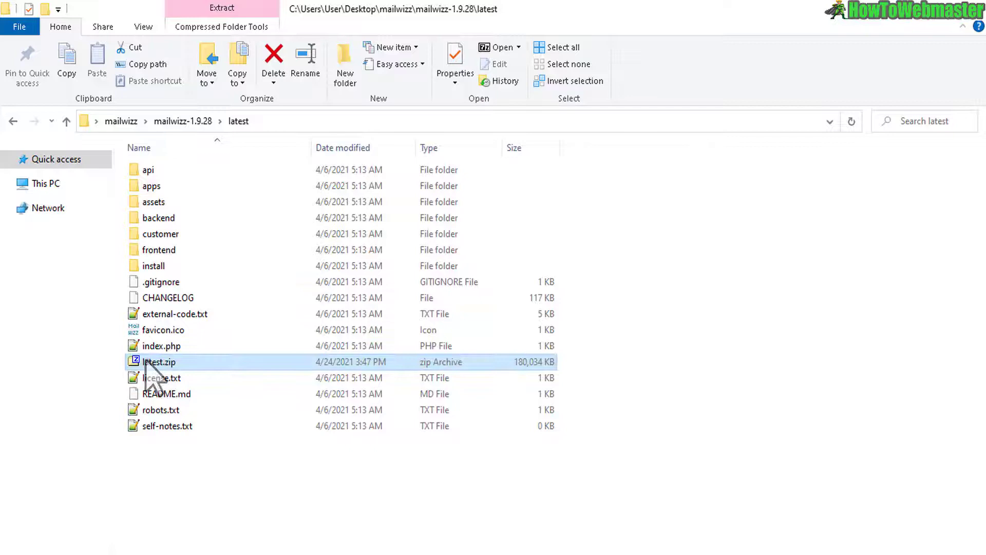
left_click_drag(137, 366, 511, 303)
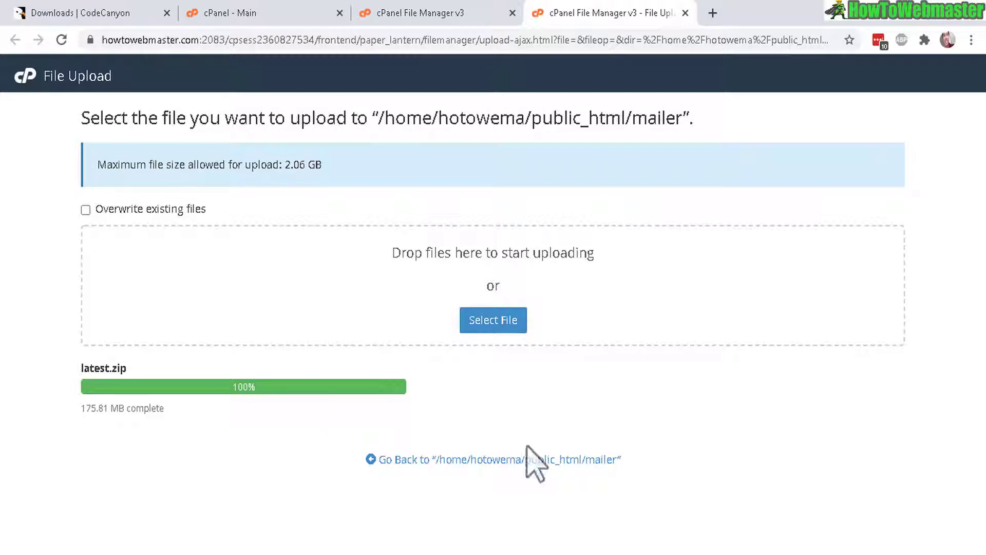
Step: Extract latest.zip into public_html/mailer
left_click(491, 459)
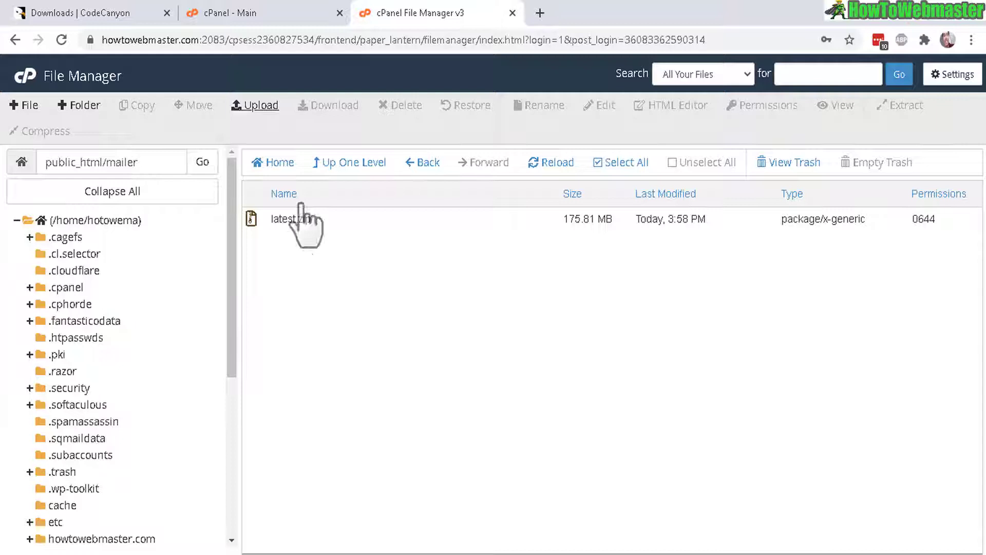
left_click(311, 221)
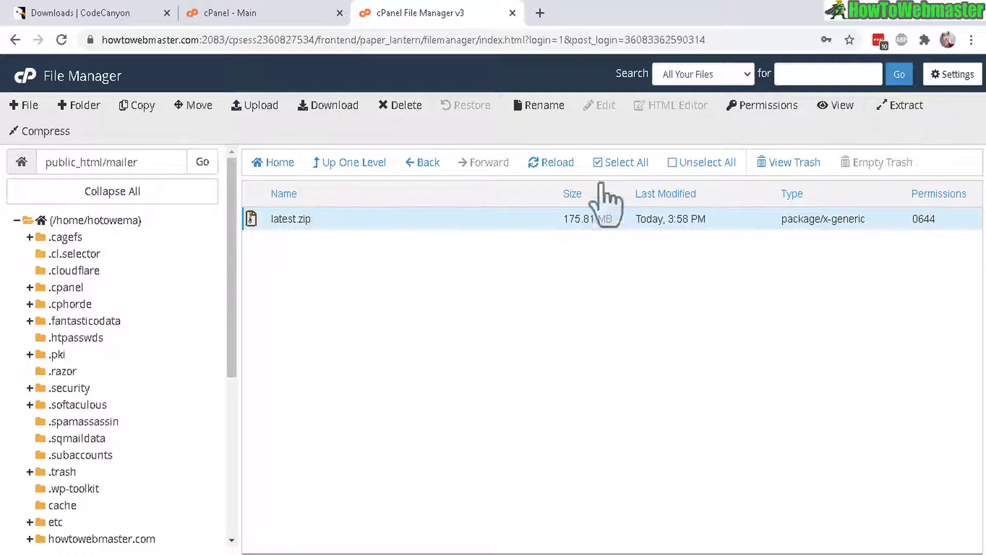
left_click(899, 106)
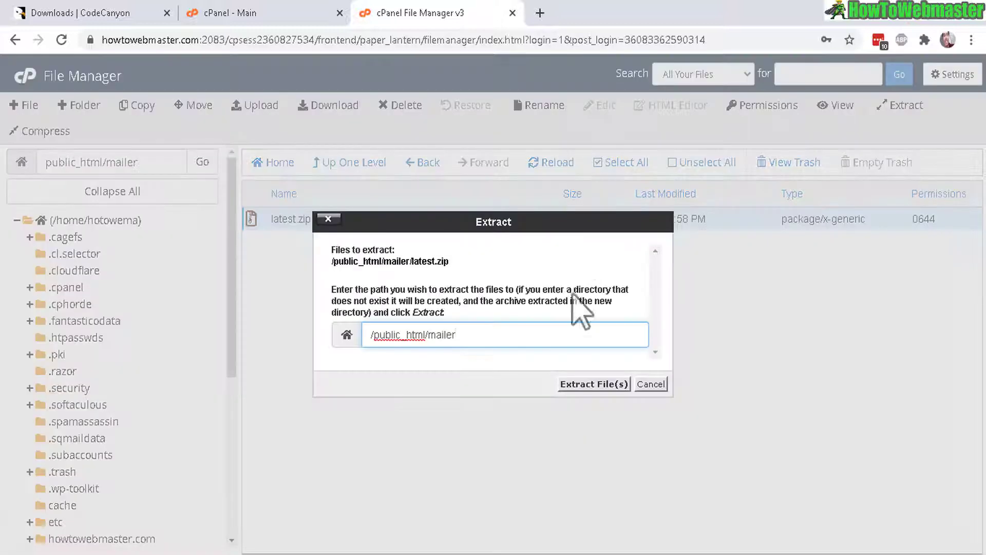
left_click(590, 385)
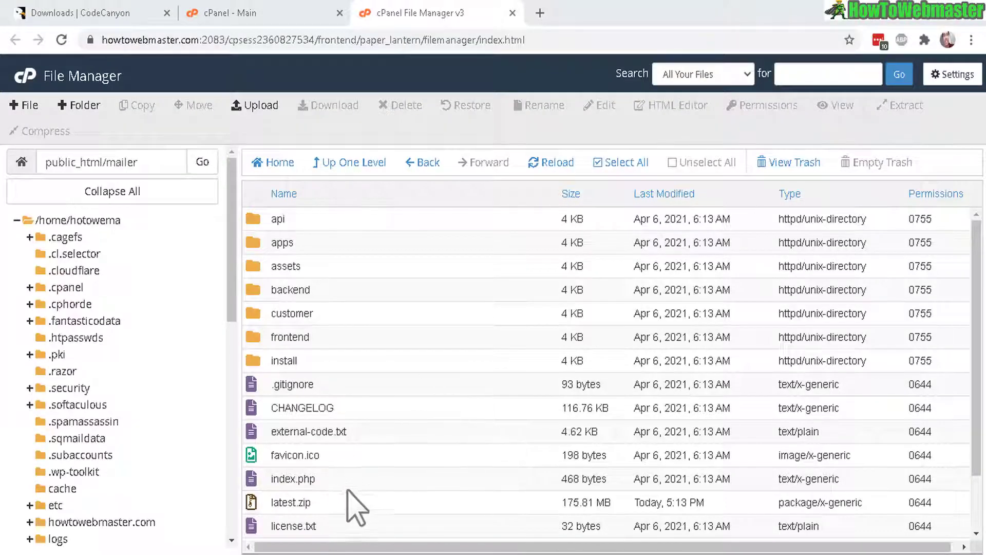
Step: Permanently delete latest.zip, skipping the trash
left_click(293, 500)
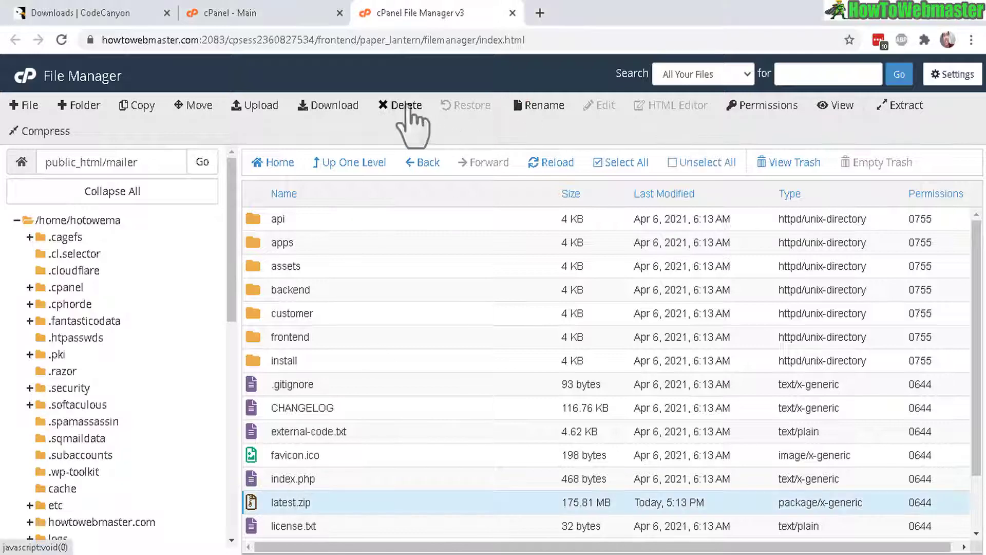
left_click(409, 105)
left_click(344, 310)
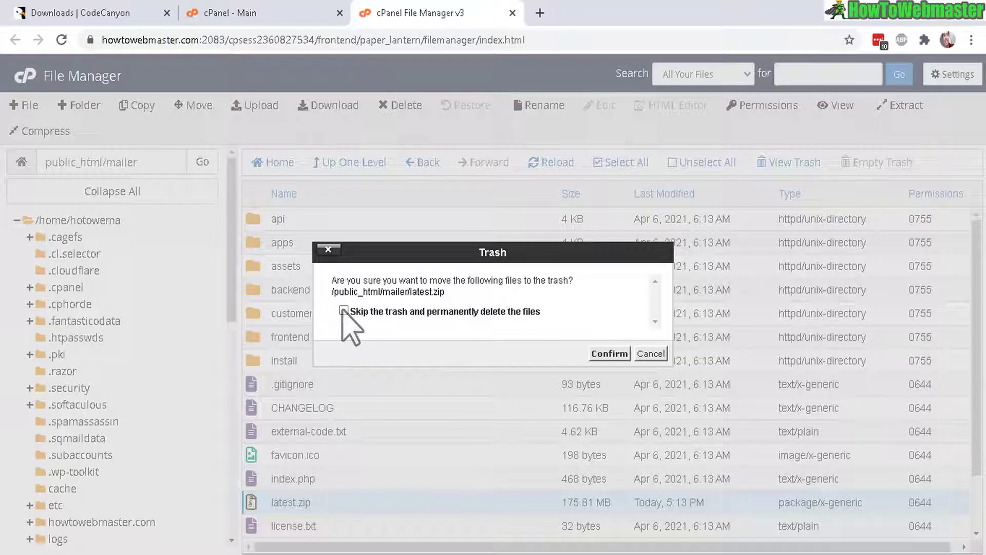
left_click(610, 354)
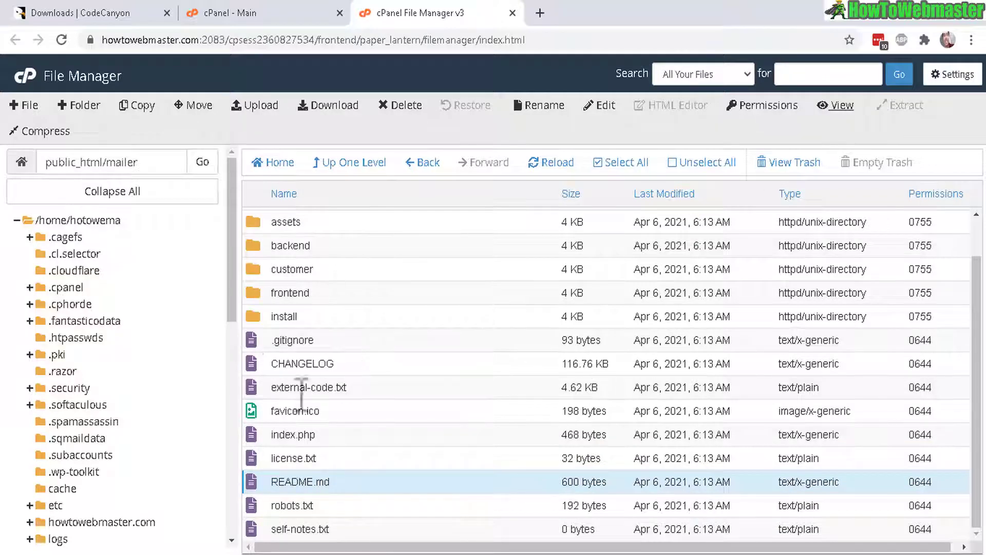
left_click(252, 484)
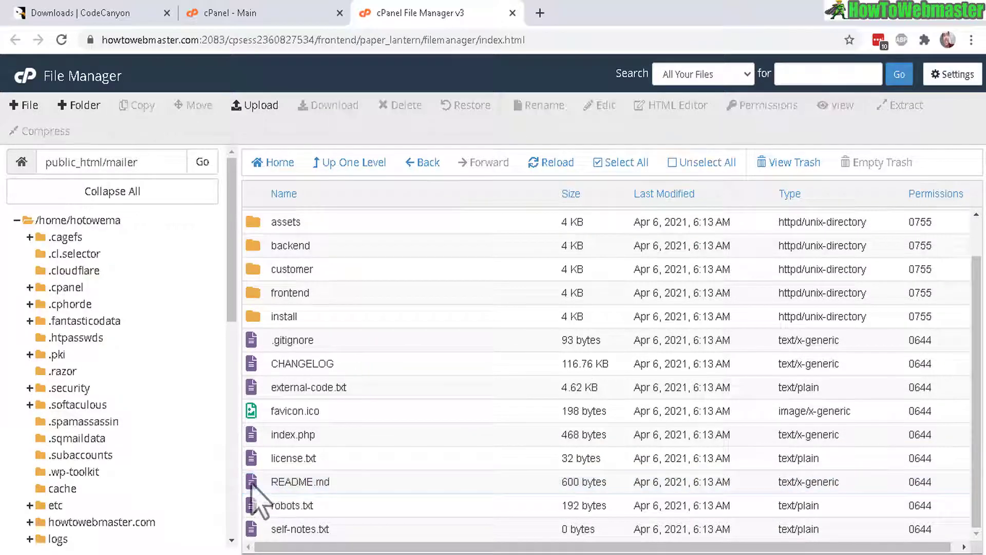
Step: Read README.md in File Manager, noting the install steps link and UPGRADE STEPS line
left_click(285, 482)
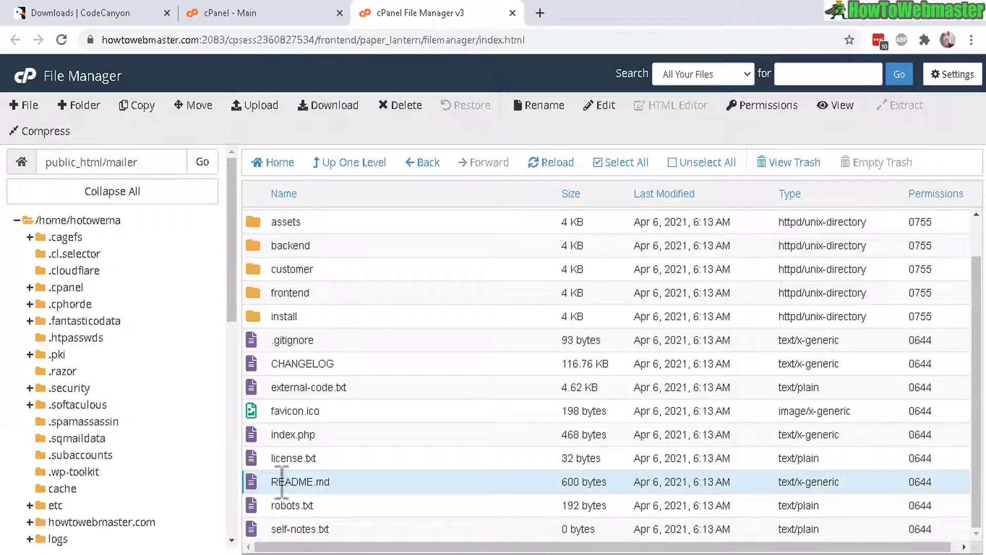
left_click(842, 106)
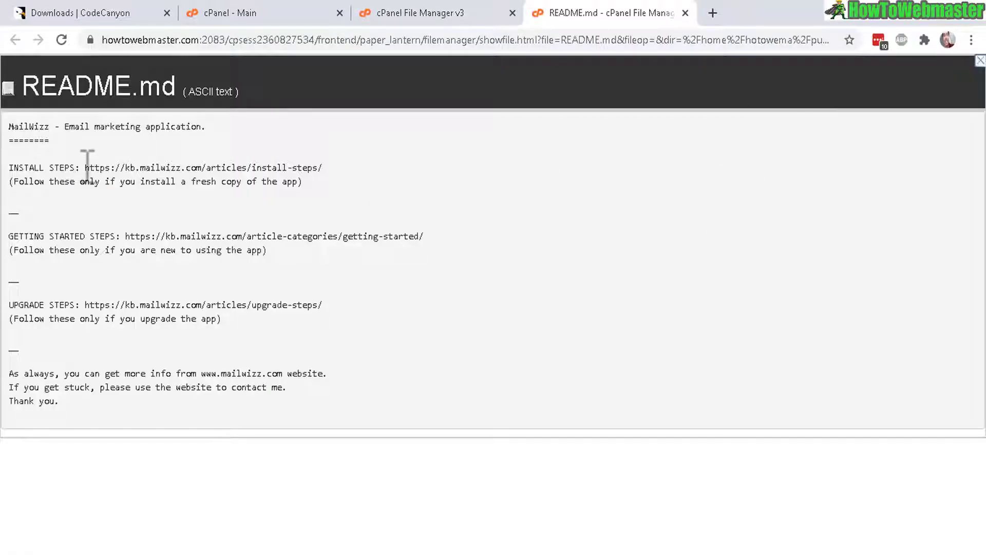
left_click_drag(85, 168, 328, 172)
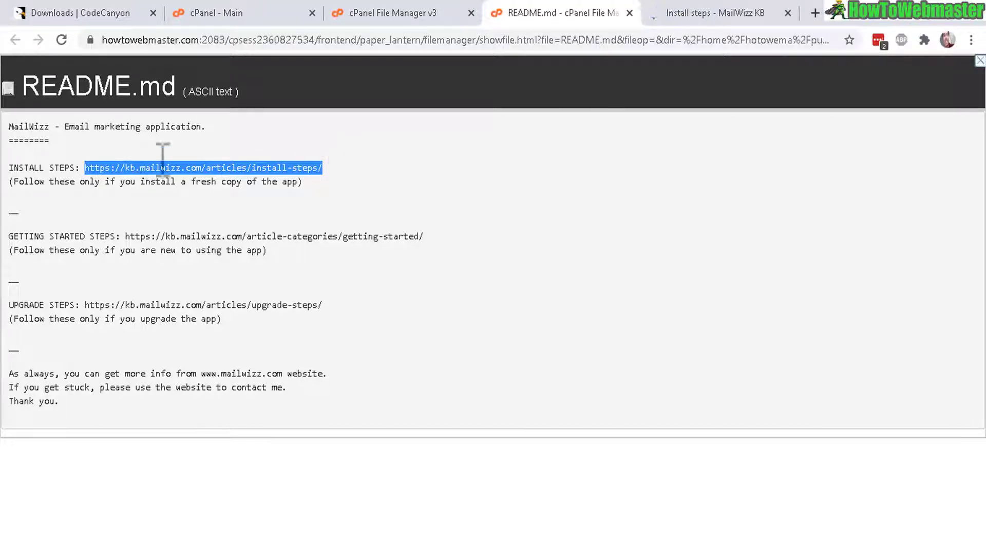
left_click_drag(15, 234, 119, 233)
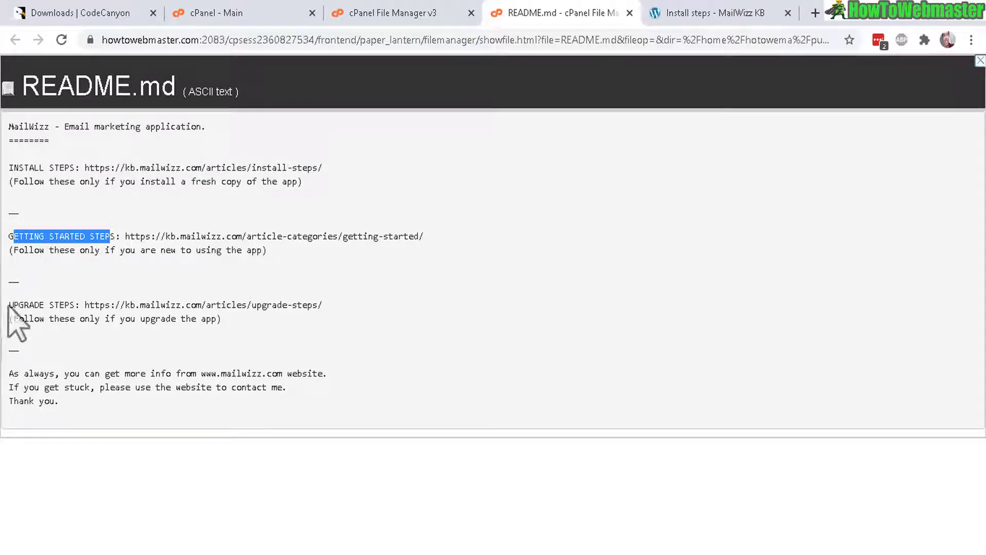
left_click_drag(9, 305, 104, 306)
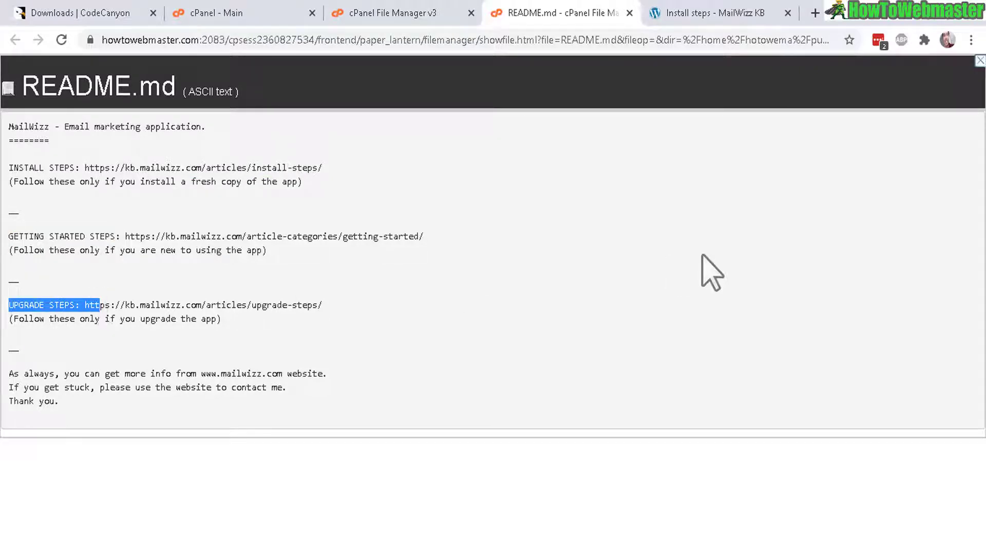
Step: Read the install steps article: unzipping the archive, the mailer folder path, the example install URL
left_click(716, 25)
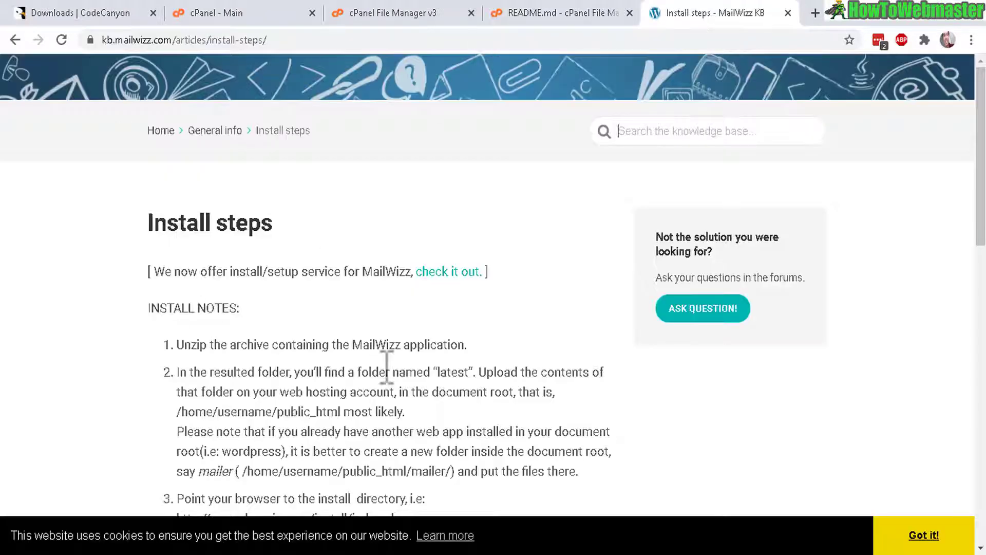
scroll(630, 221, "down", 4)
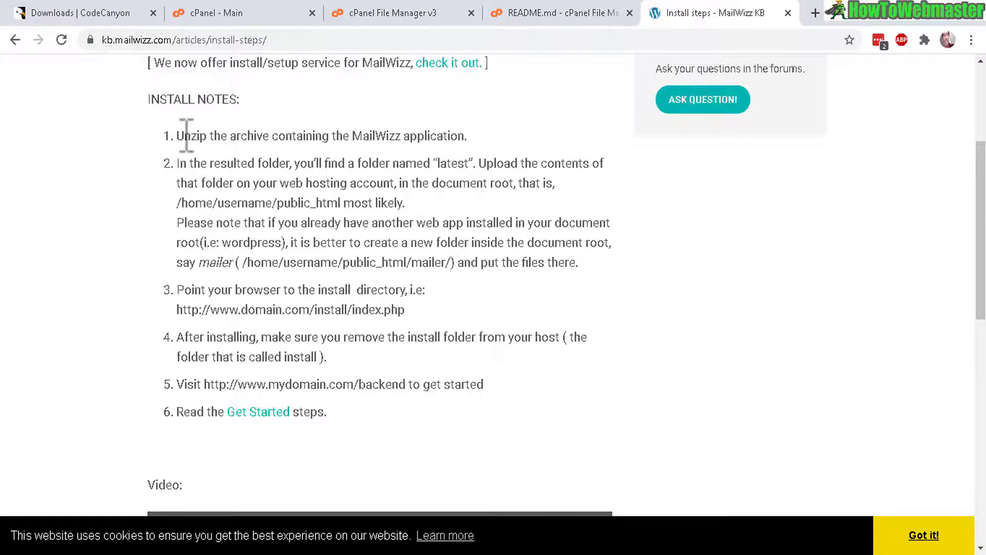
left_click_drag(175, 133, 464, 136)
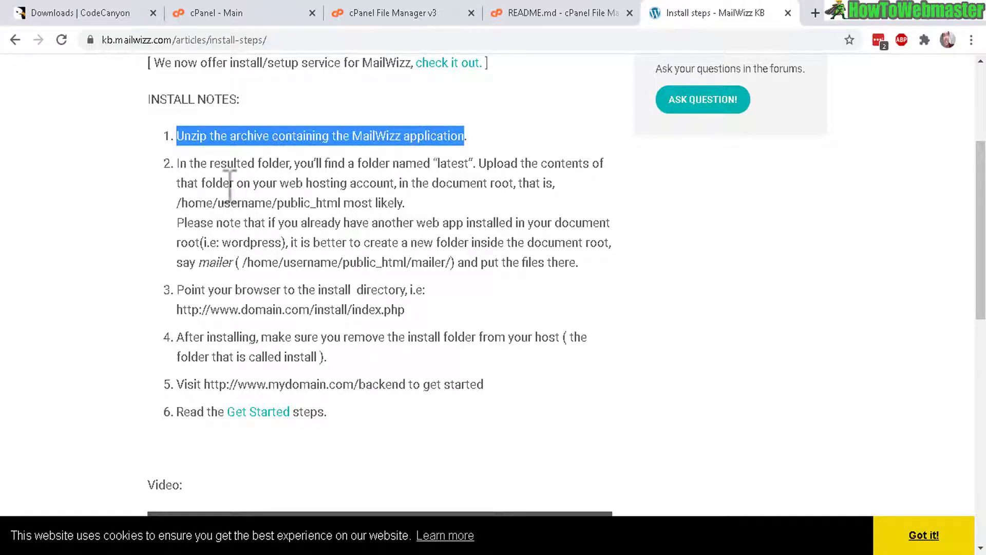
double_click(429, 263)
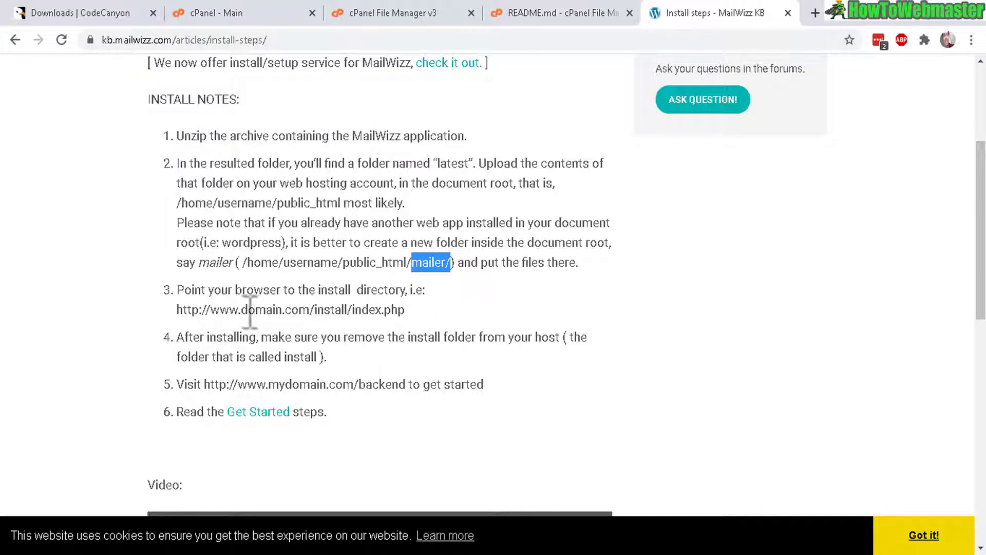
left_click_drag(242, 310, 414, 315)
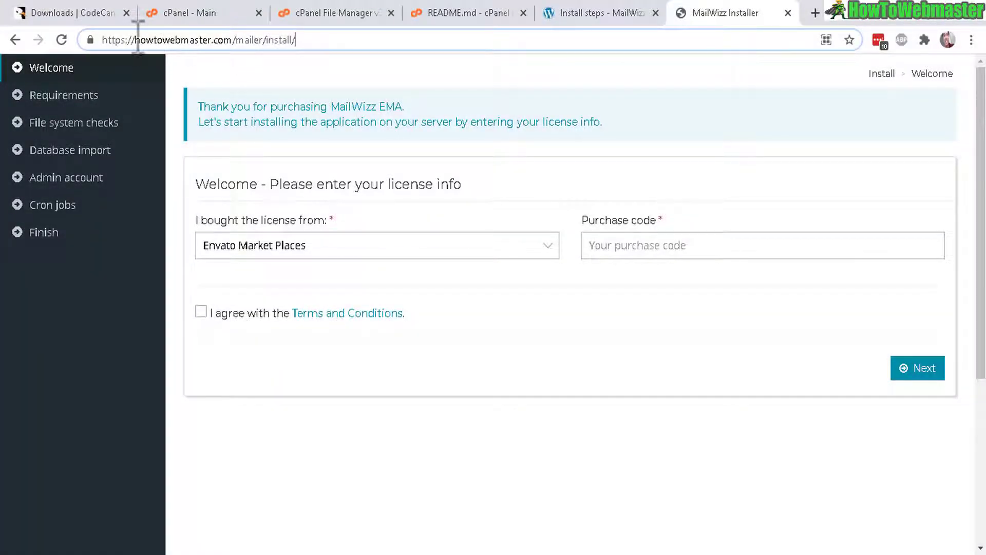
left_click_drag(141, 38, 271, 41)
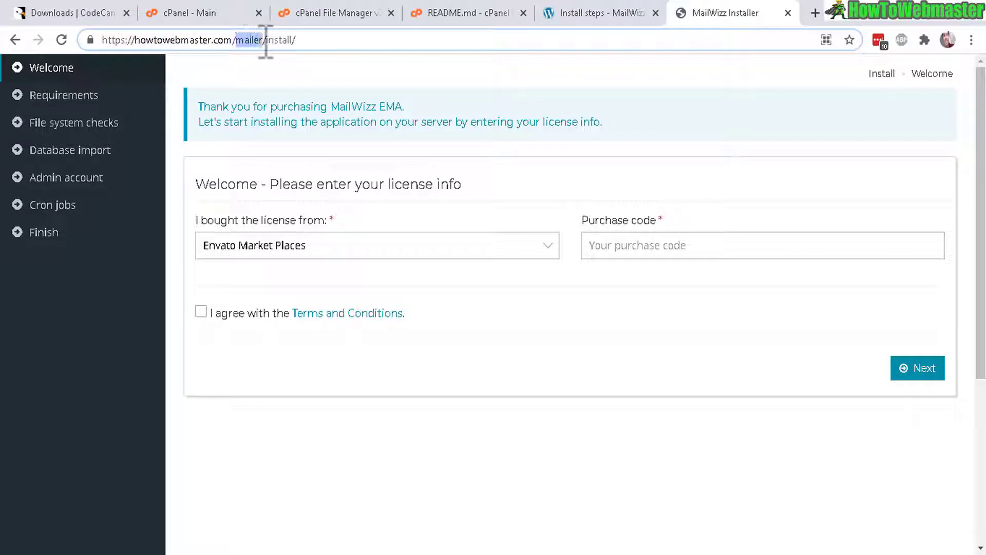
left_click_drag(267, 41, 299, 37)
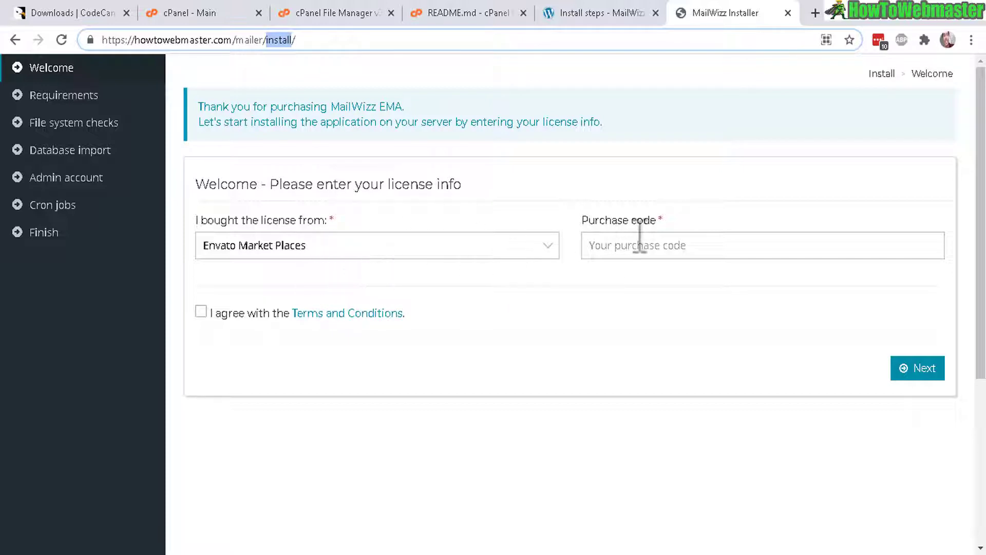
left_click(48, 12)
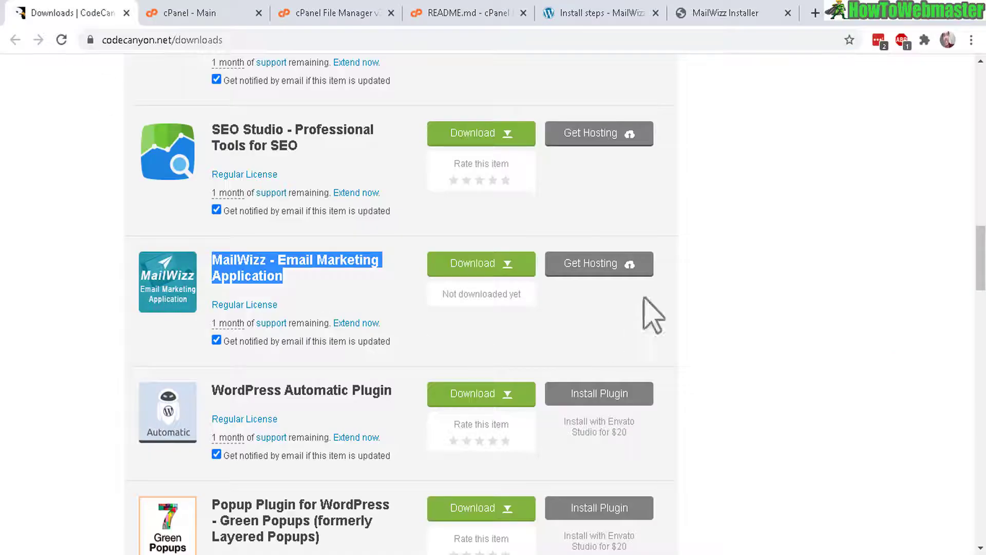
left_click(777, 161)
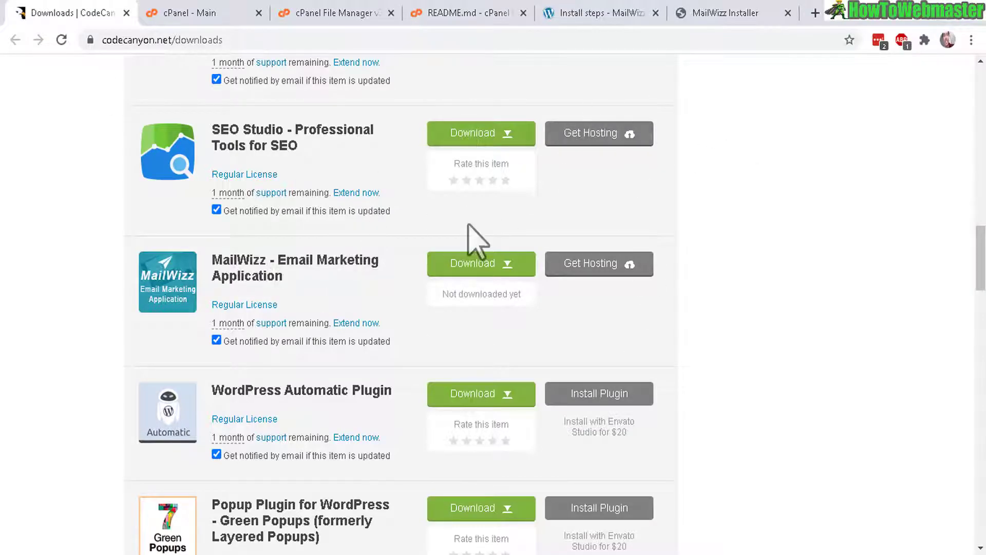
mouse_move(188, 297)
left_click(506, 264)
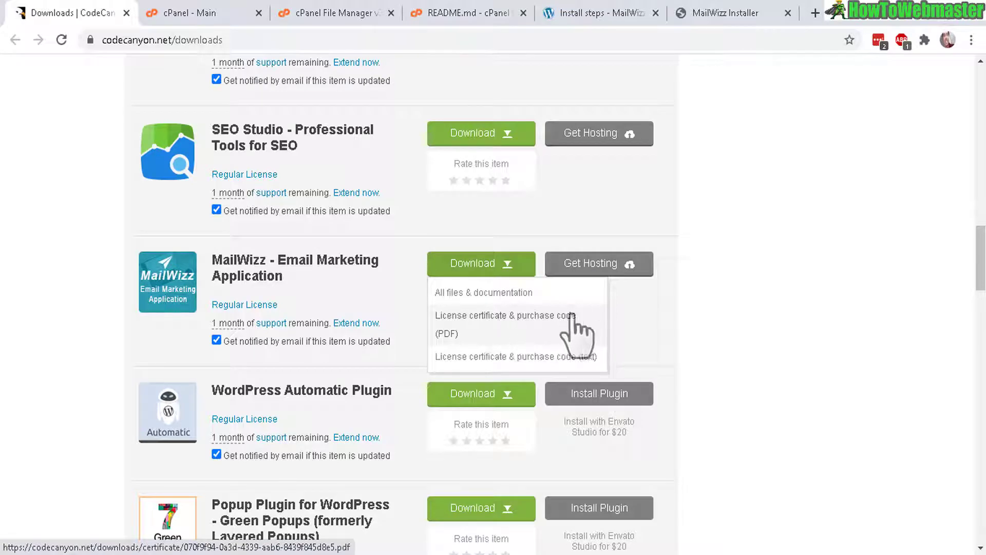
left_click(734, 15)
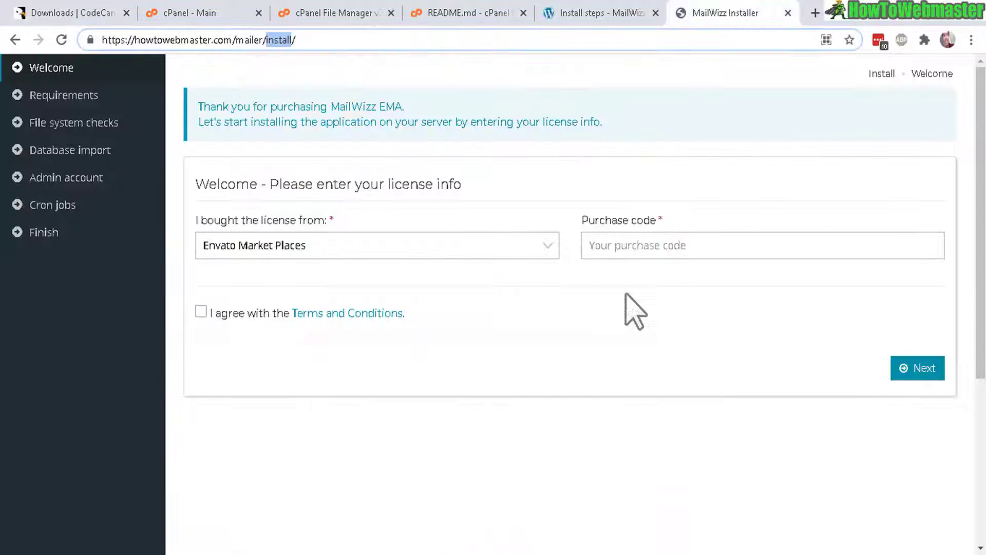
Step: Get past the license, server requirements (Zip Archive, CURL) and file system checks to reach database import
left_click(925, 374)
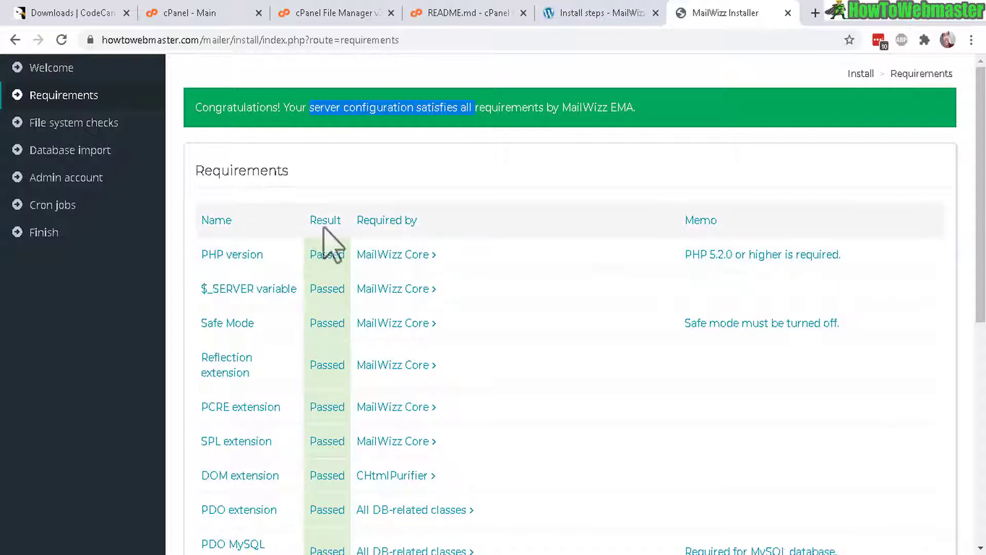
left_click_drag(982, 194, 982, 411)
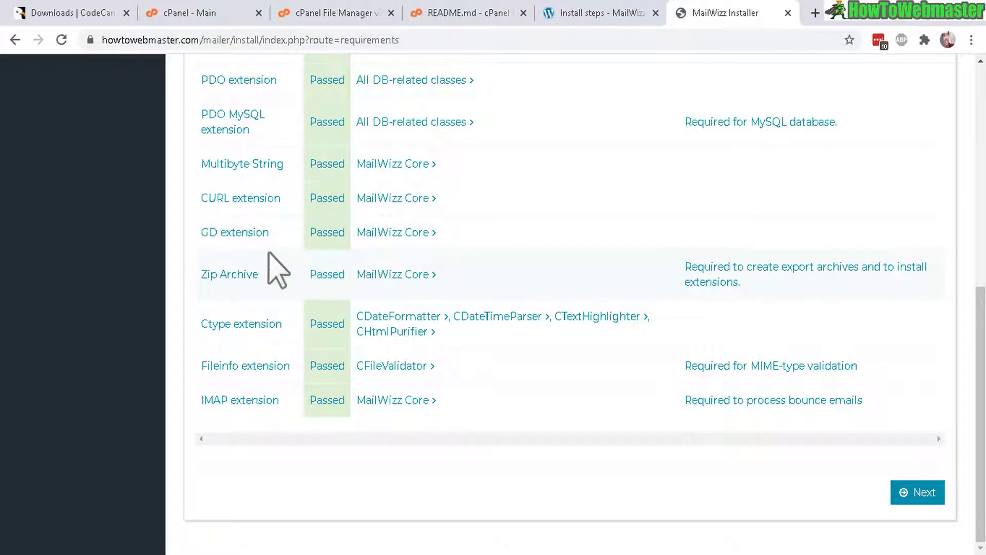
left_click_drag(205, 273, 282, 280)
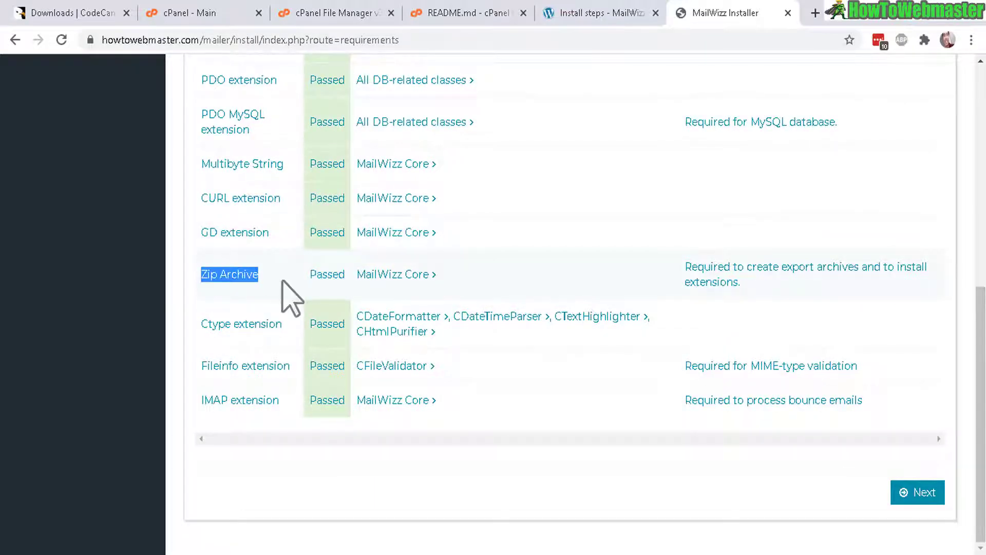
left_click_drag(202, 197, 281, 202)
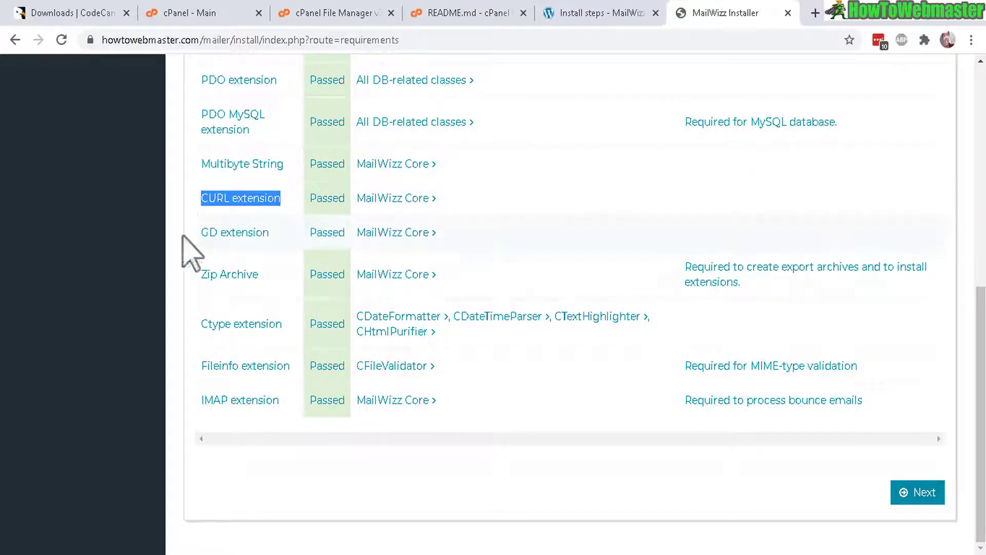
left_click(923, 493)
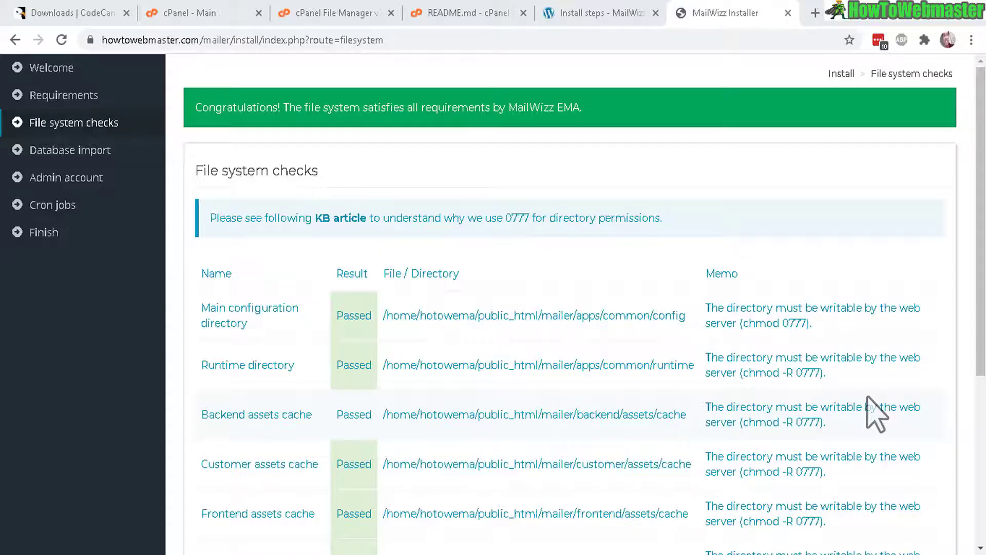
scroll(550, 363, "down", 5)
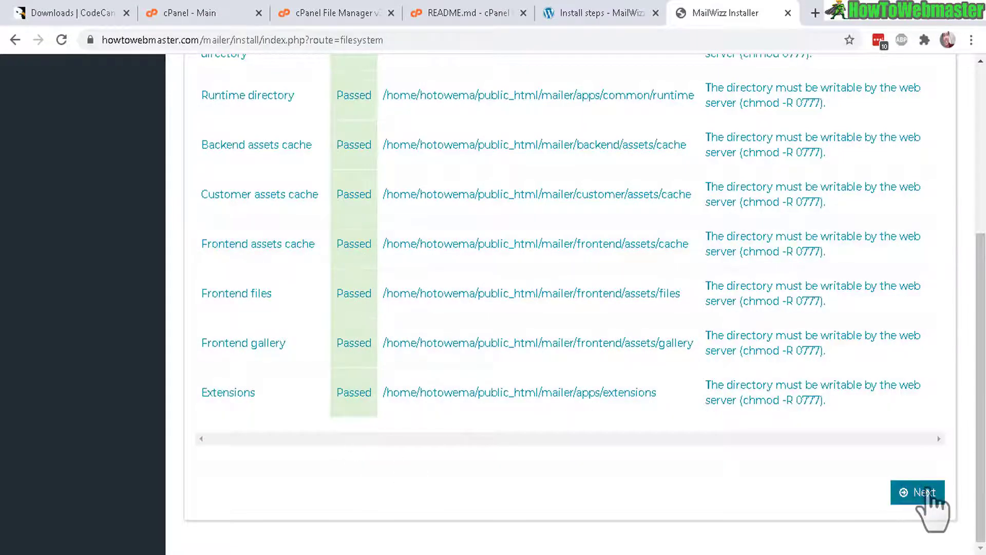
left_click(924, 493)
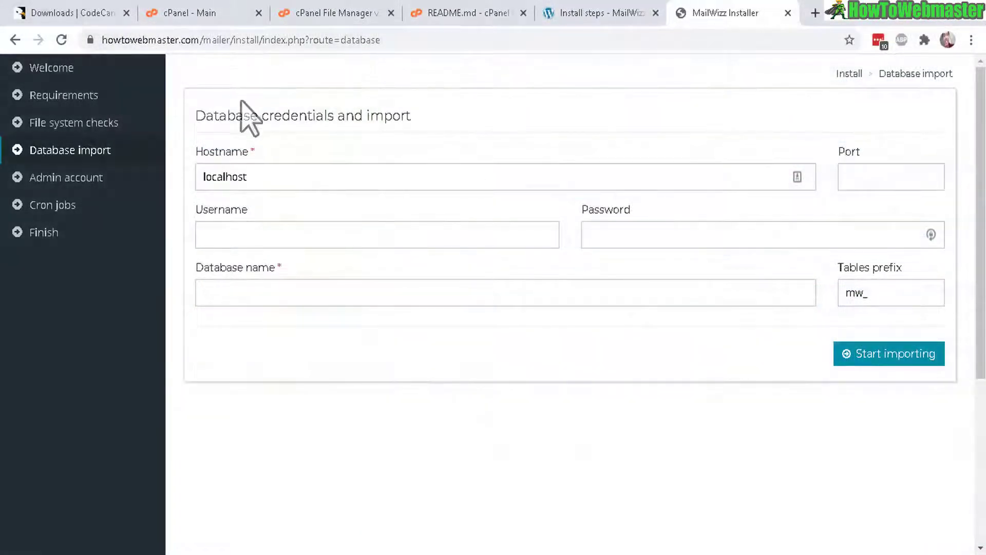
Step: Review the Database import form's credentials section and its localhost hostname
left_click_drag(201, 114, 283, 118)
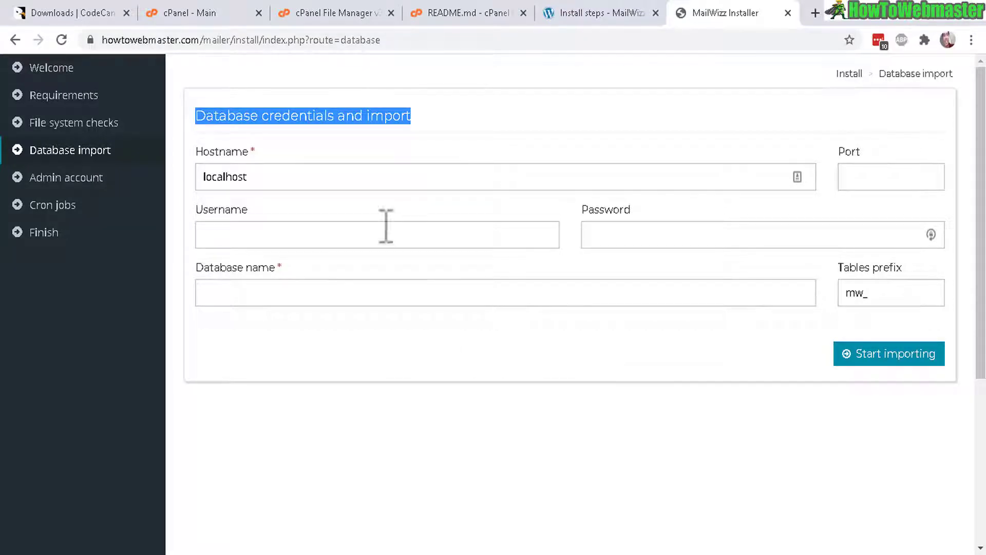
left_click_drag(257, 176, 192, 172)
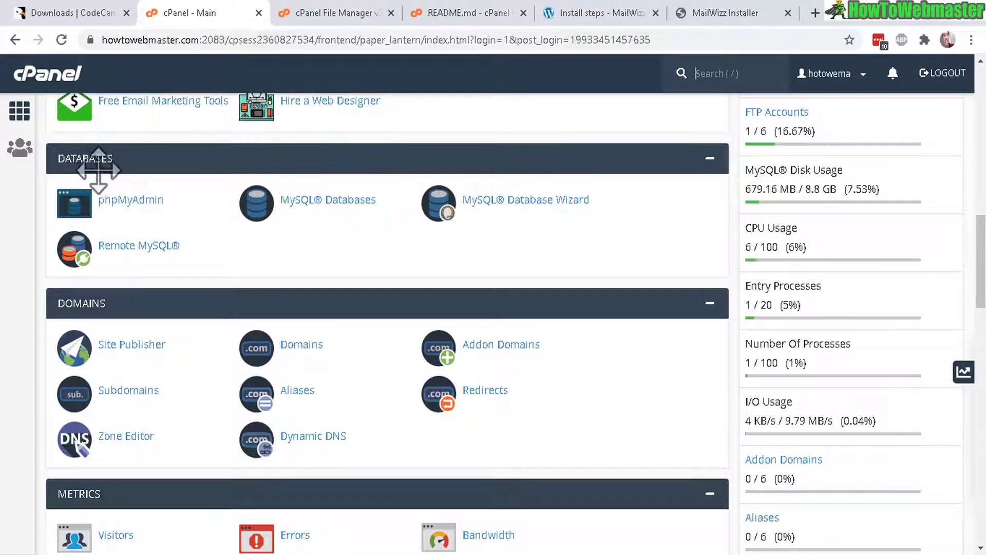
Step: Create a new MySQL database named 'mailer' in cPanel
left_click(349, 206)
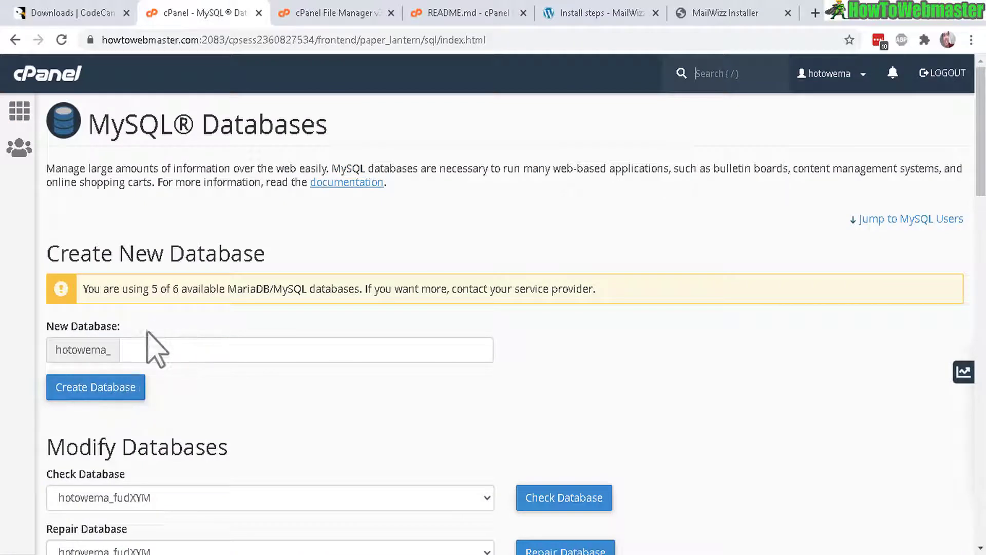
left_click(212, 359)
type("mailer")
left_click(92, 390)
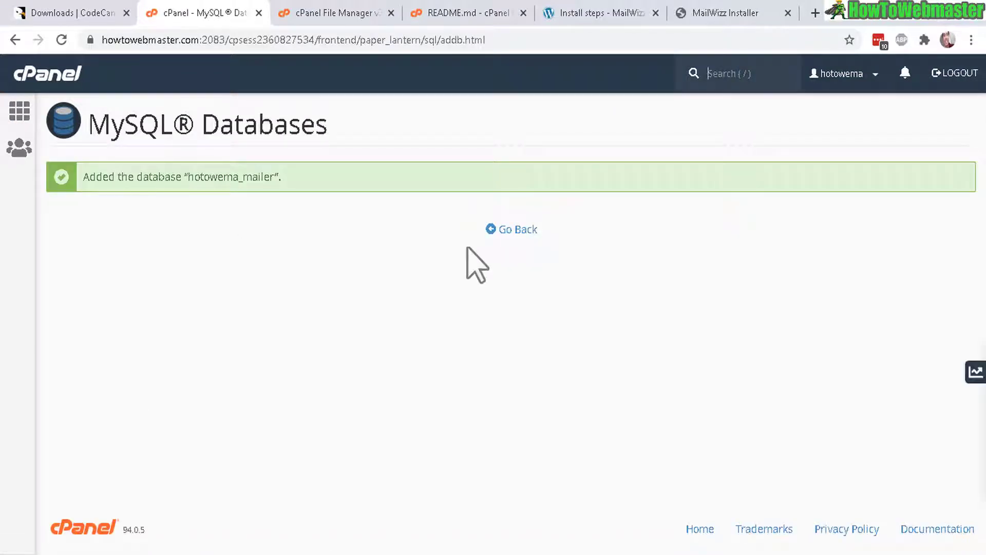
left_click(517, 231)
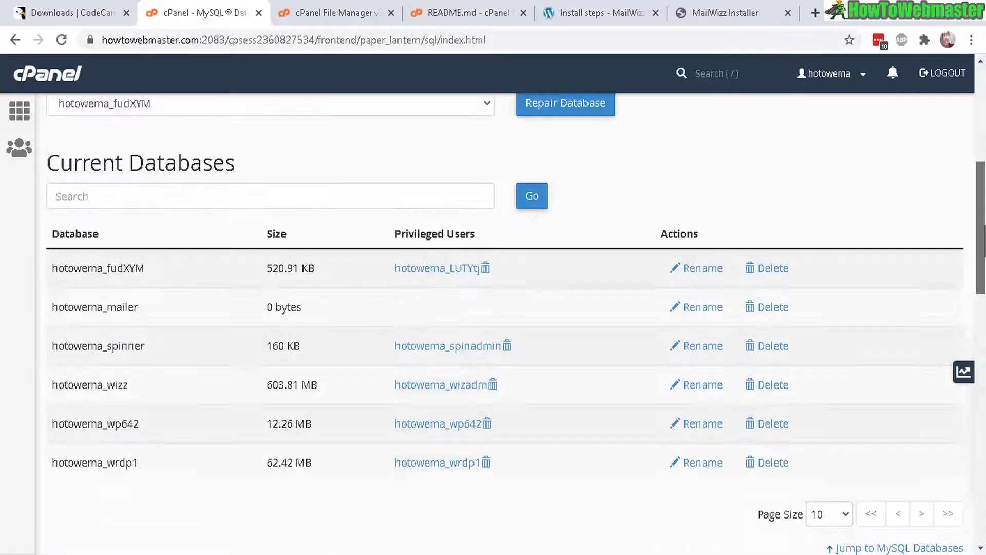
Step: Create the MySQL user 'maileradmin' with a password
scroll(105, 147, "down", 2)
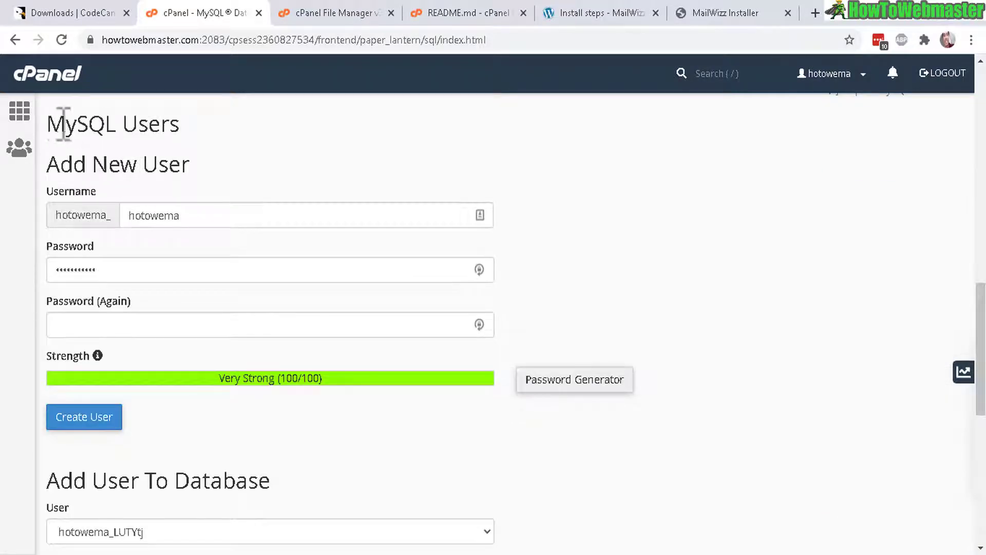
left_click_drag(64, 123, 196, 123)
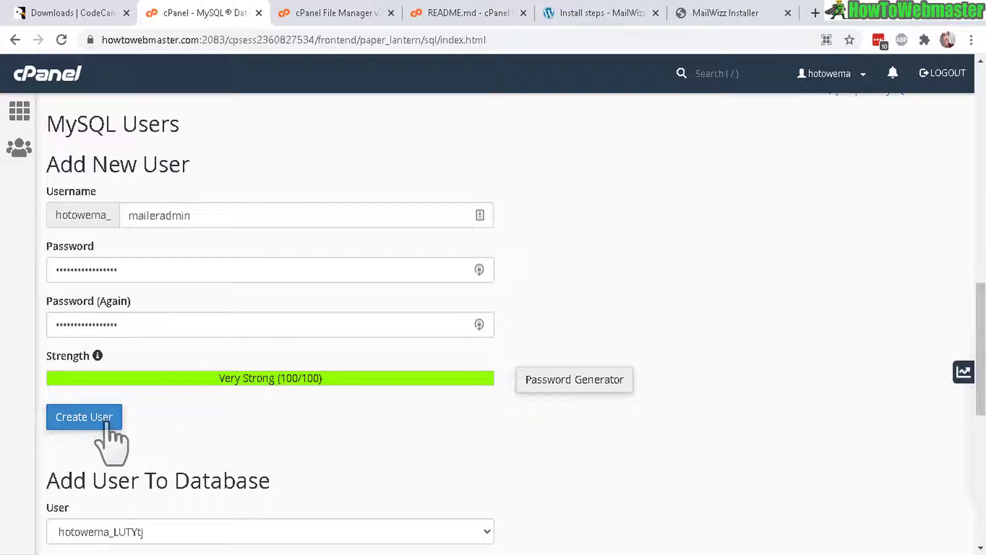
left_click(94, 418)
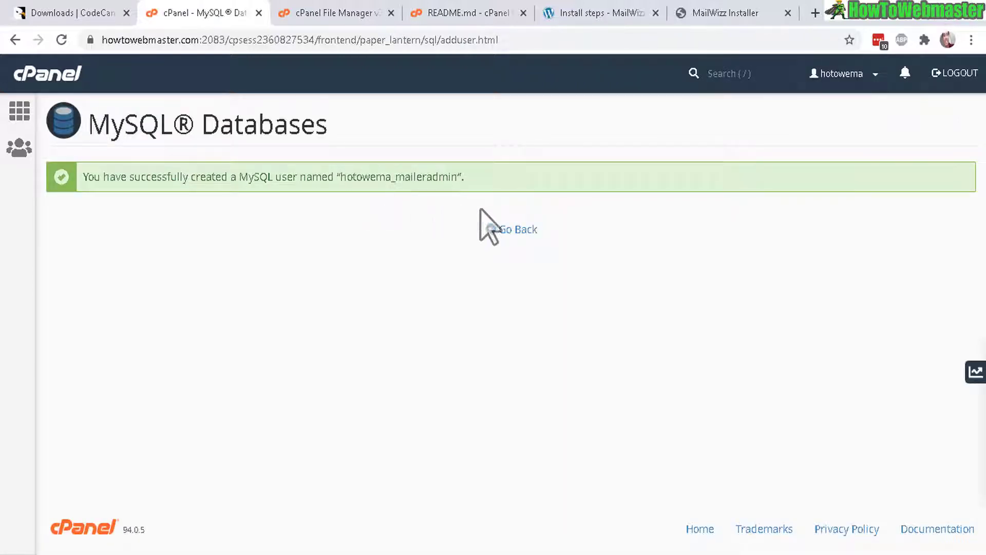
left_click(513, 229)
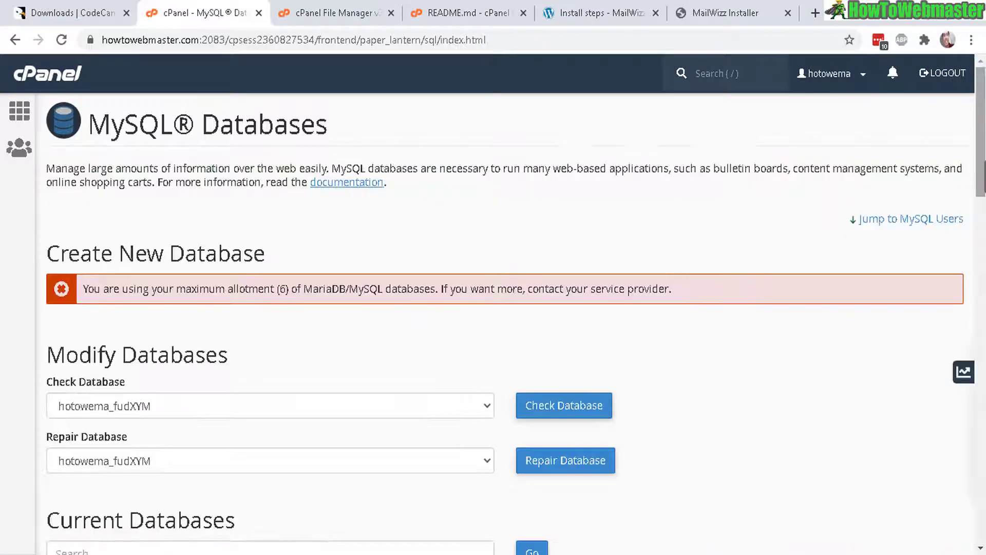
Step: Add the maileradmin user to the mailer database
scroll(981, 531, "down", 20)
scroll(368, 385, "up", 5)
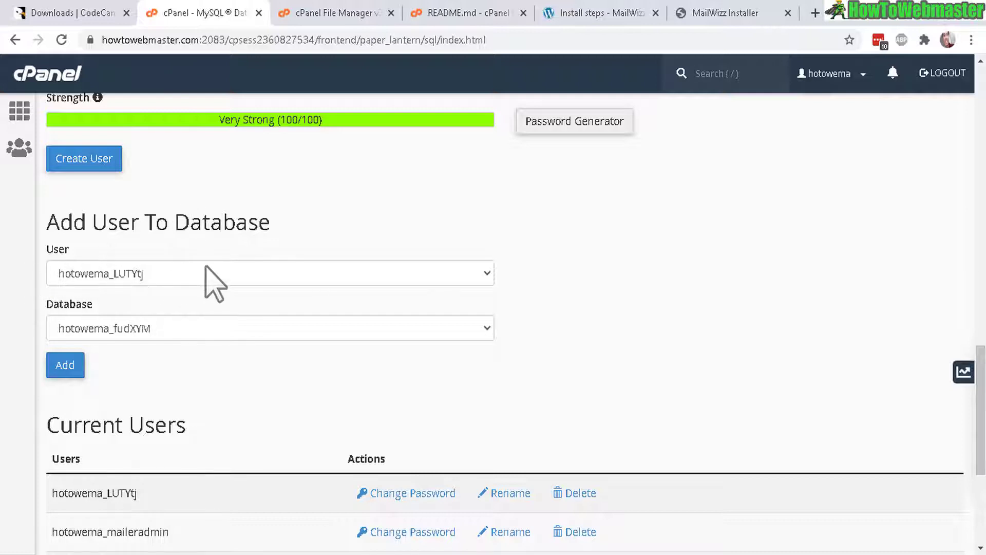
left_click(190, 271)
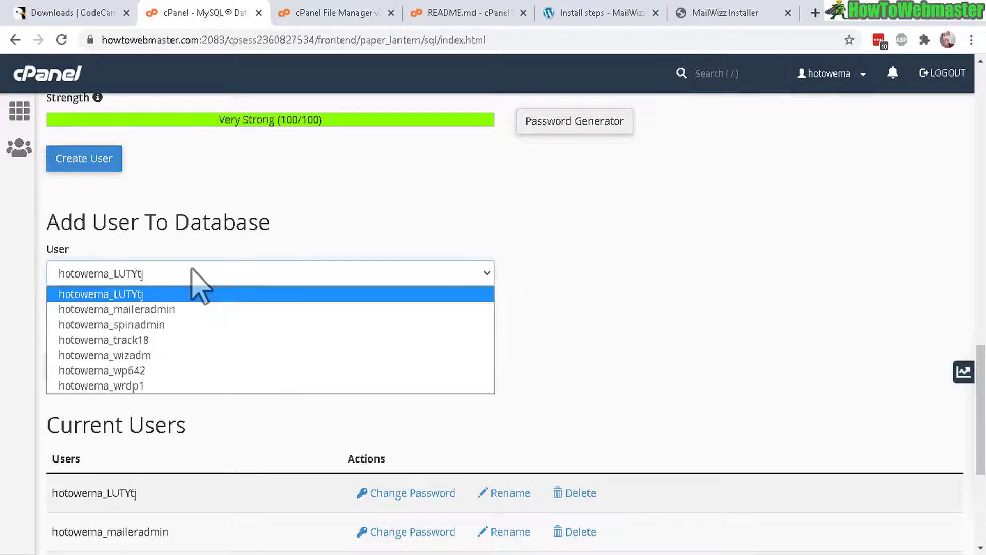
left_click(158, 310)
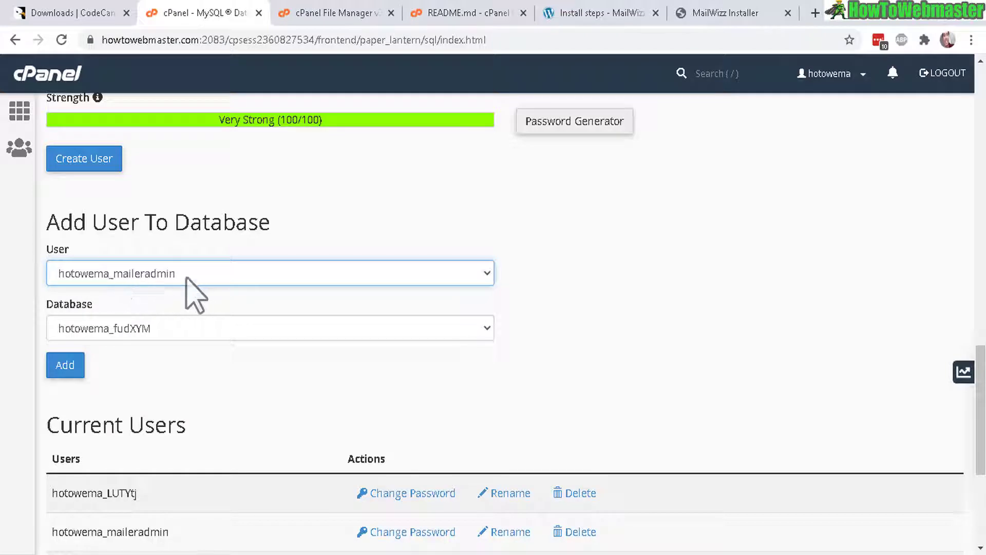
left_click(164, 330)
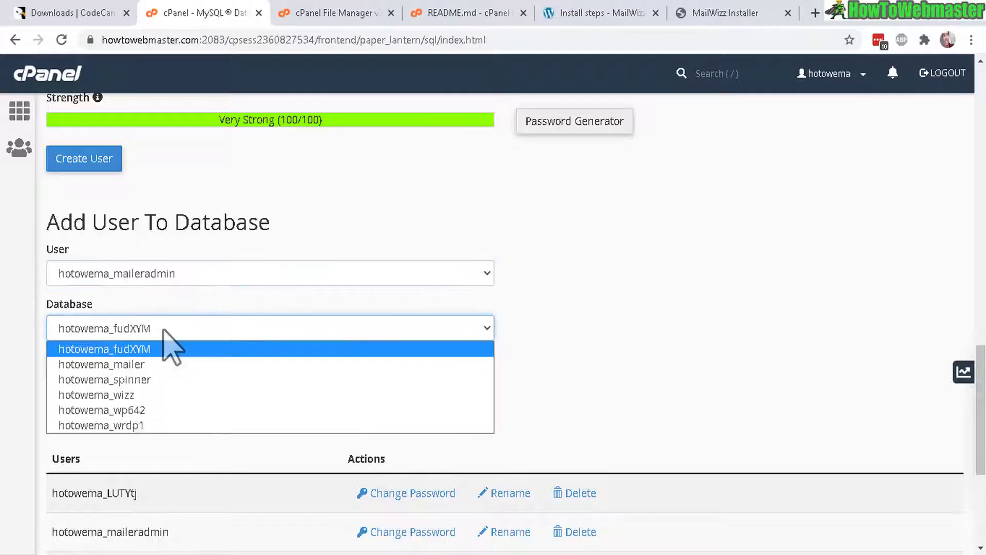
left_click(133, 367)
left_click(67, 373)
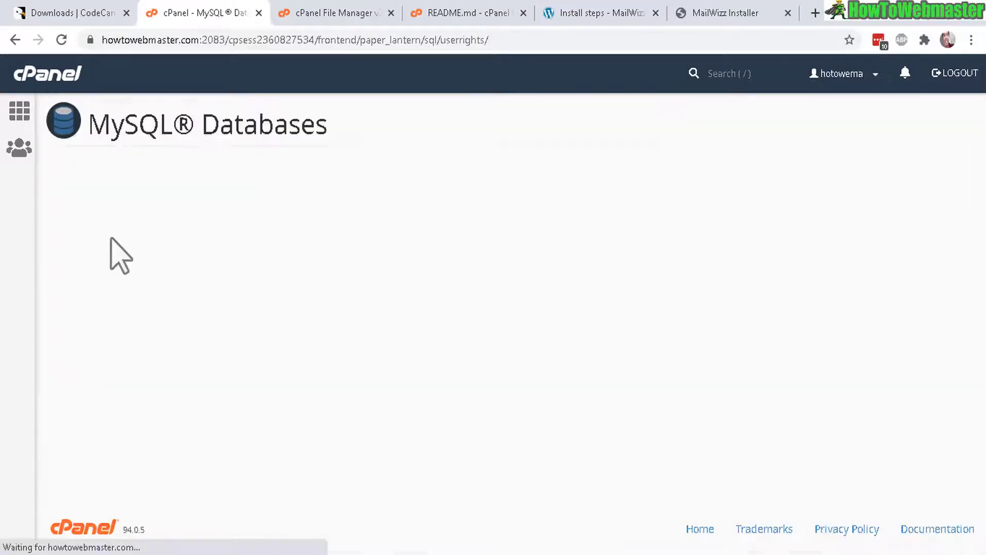
Step: Grant the user ALL PRIVILEGES on the database and save the changes
left_click(57, 259)
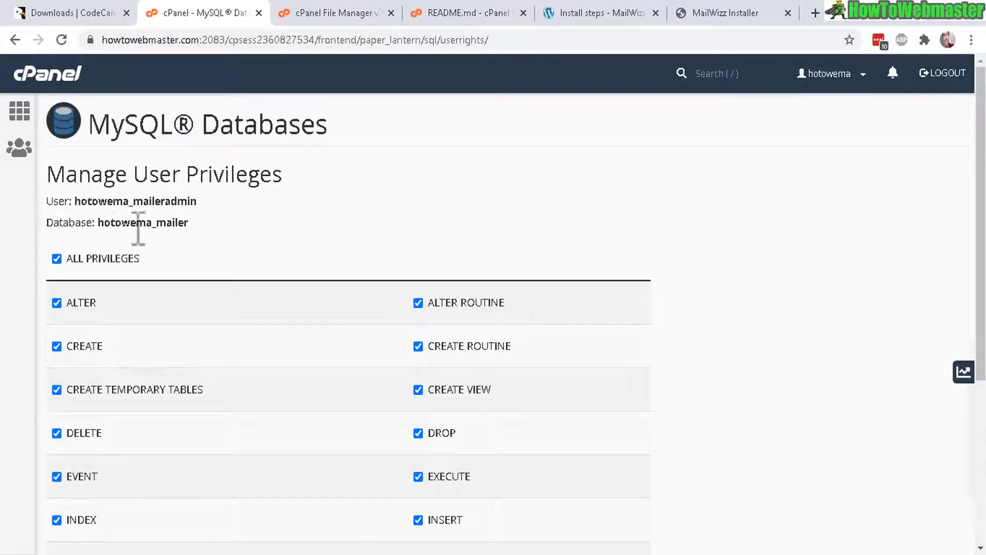
scroll(756, 234, "down", 5)
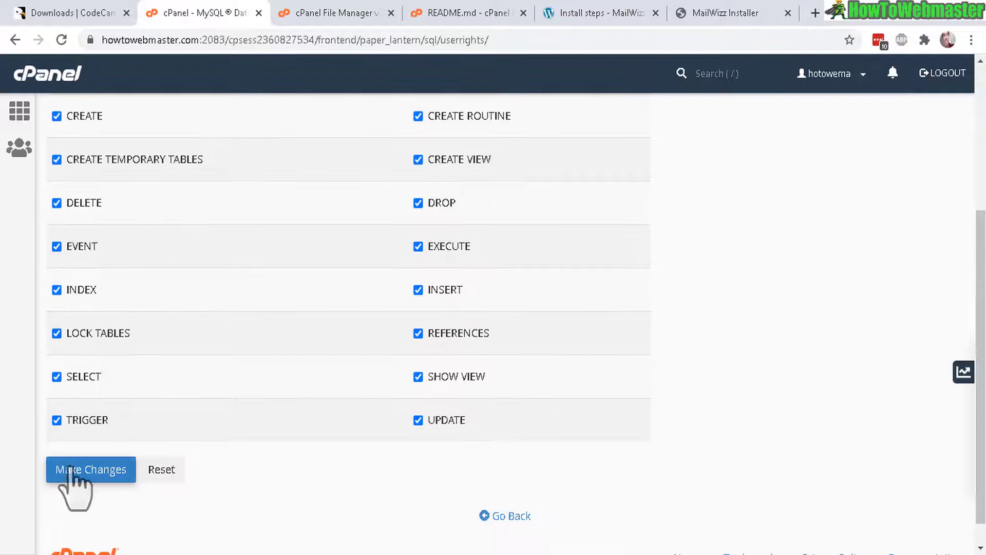
left_click(74, 469)
left_click_drag(643, 117, 795, 117)
Step: Copy the full _maileradmin database user name for the installer form
scroll(76, 172, "up", 4)
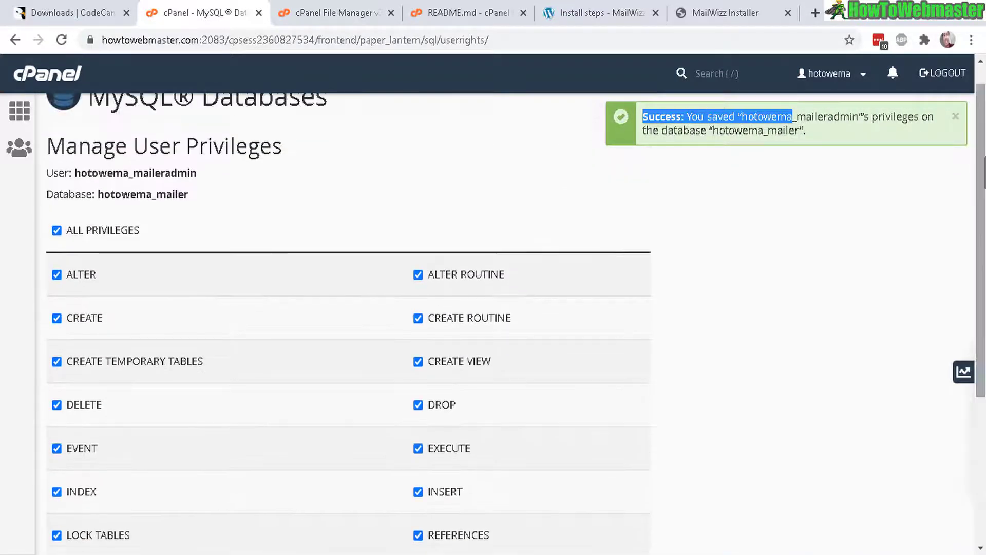
left_click_drag(76, 172, 184, 173)
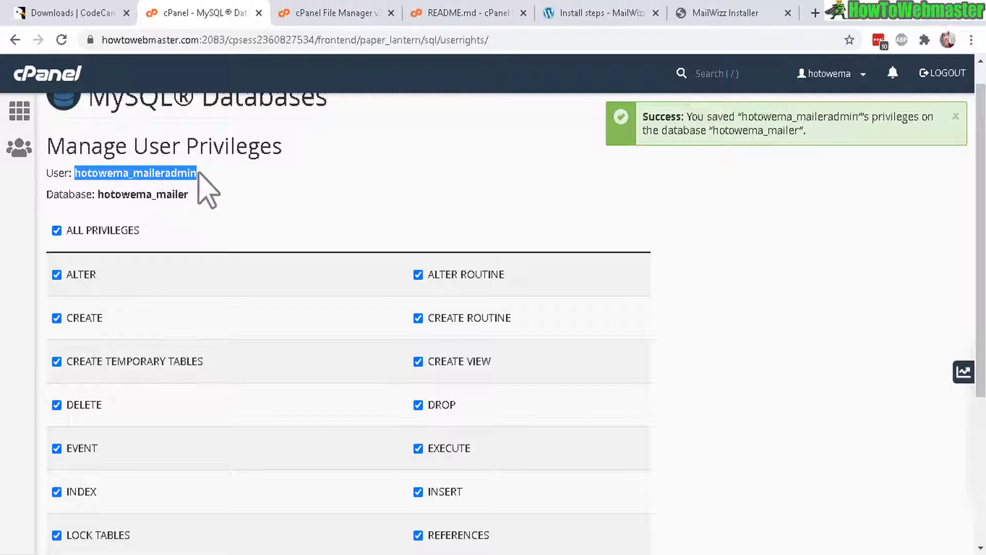
right_click(188, 174)
left_click(197, 185)
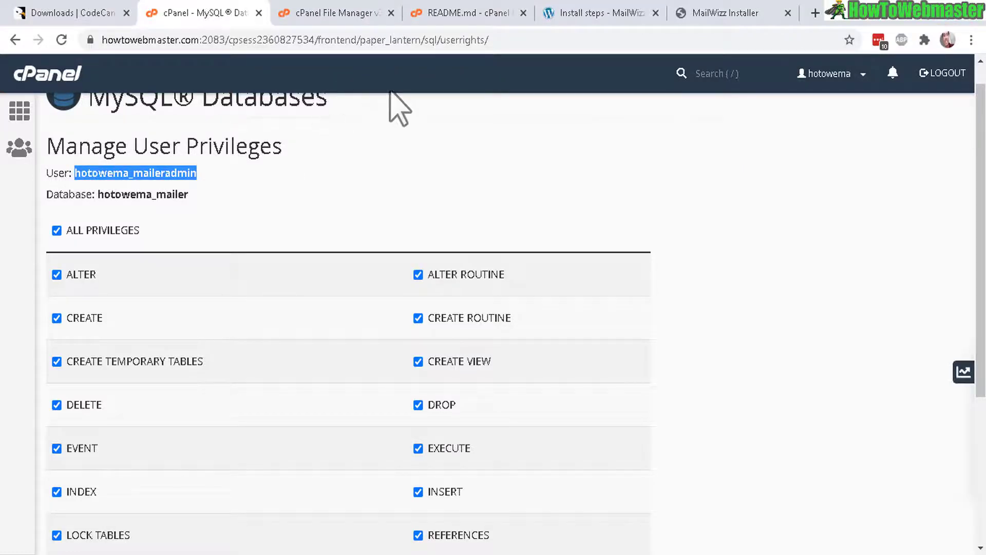
left_click(740, 17)
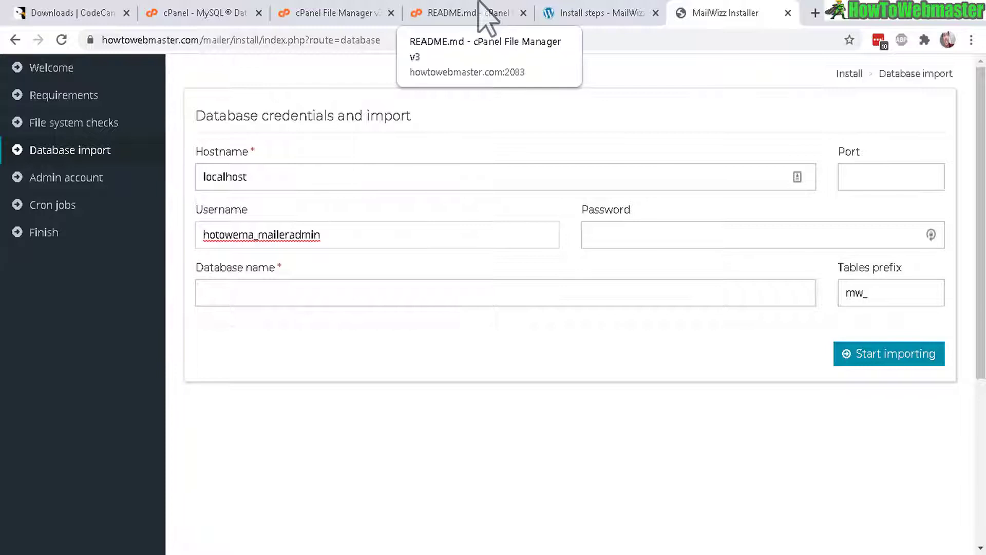
Step: Copy the mailer database name from cPanel into the installer's Database name field, then move to password
left_click(231, 14)
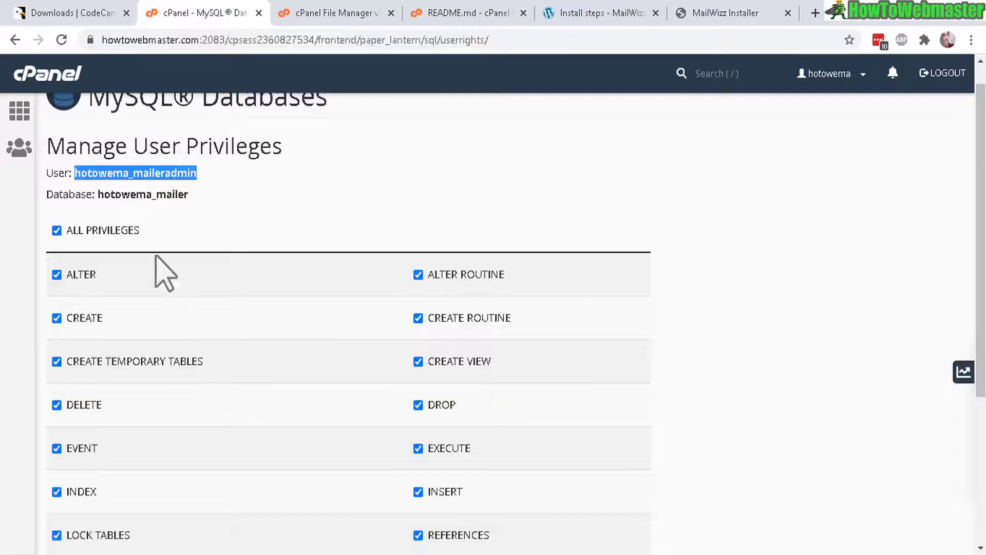
double_click(114, 200)
right_click(140, 201)
left_click(154, 206)
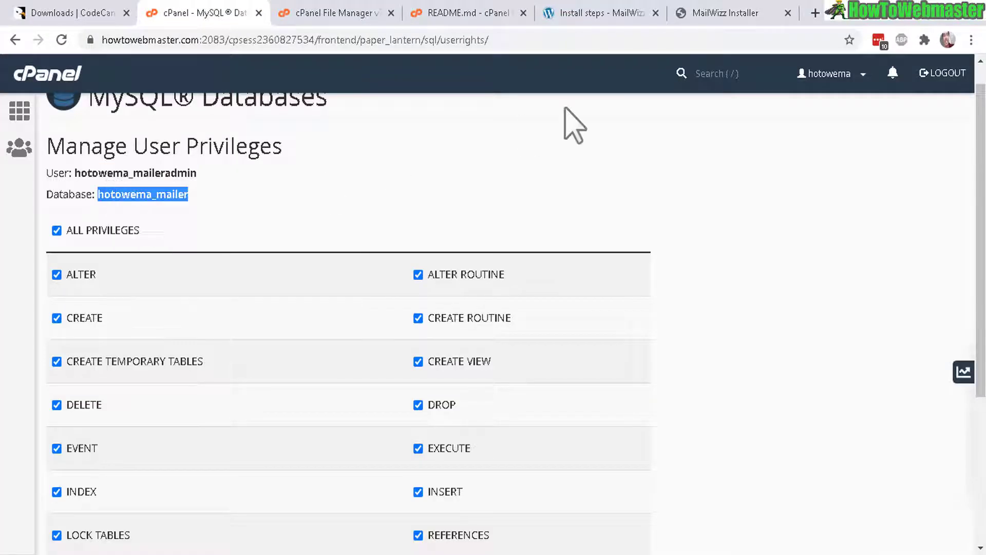
left_click(755, 13)
right_click(359, 290)
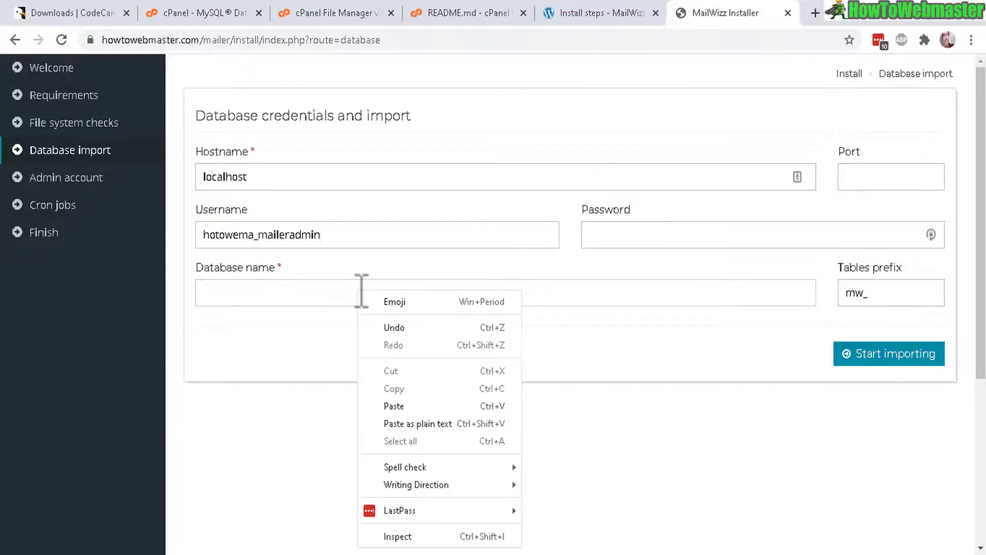
left_click(393, 406)
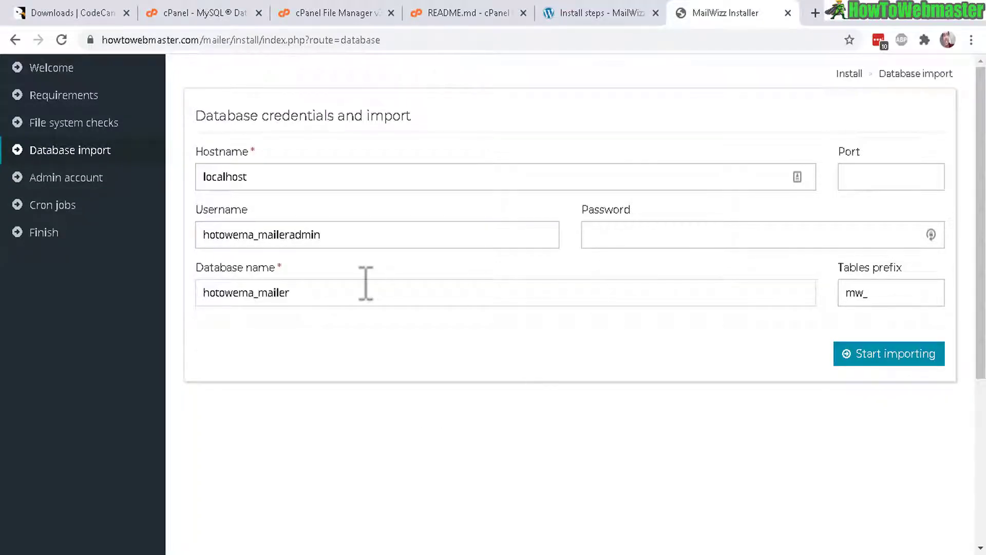
left_click_drag(261, 235, 194, 237)
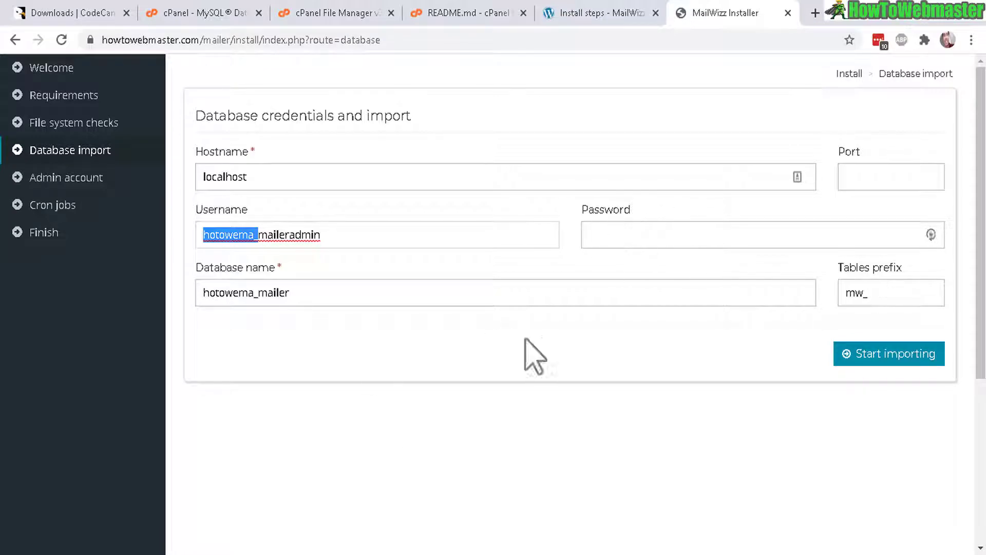
key("Tab")
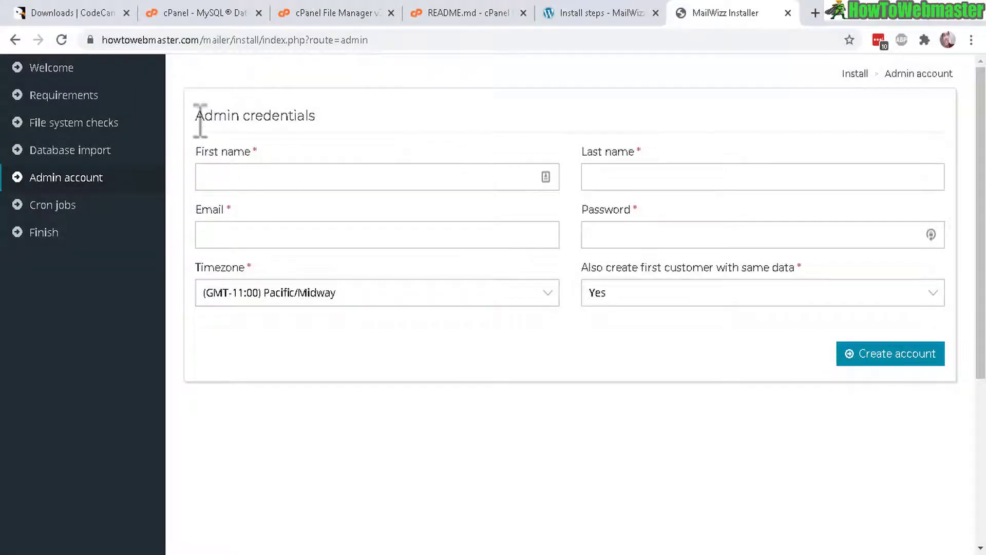
Step: Create the admin account with name, email and password, keeping the default timezone
left_click_drag(200, 119, 326, 132)
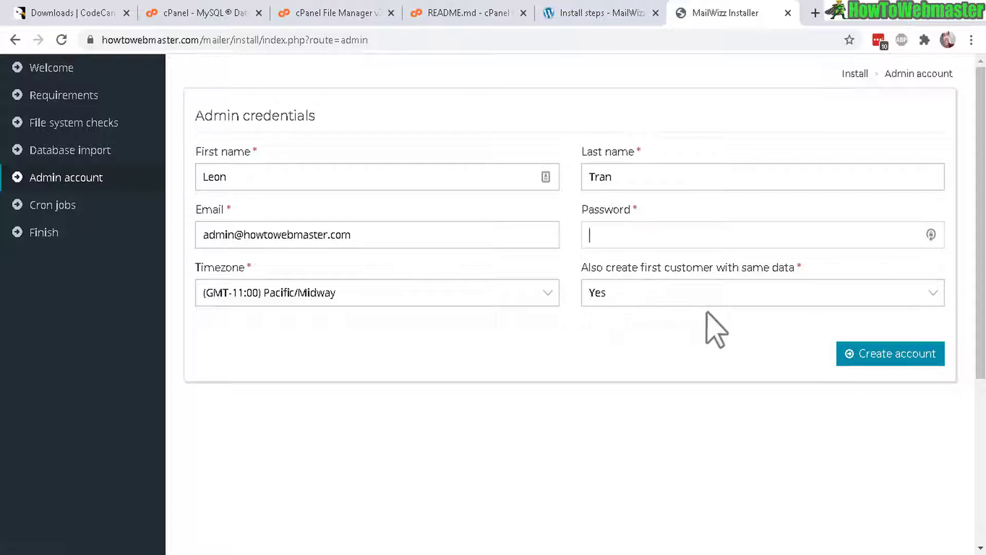
left_click(905, 355)
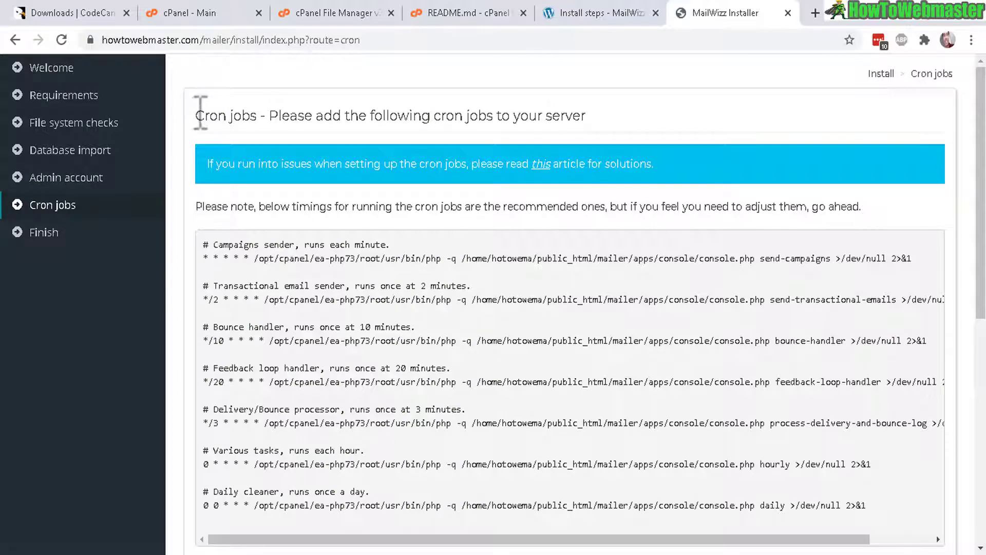
Step: Open cPanel's Cron Jobs settings page
left_click_drag(204, 116, 259, 116)
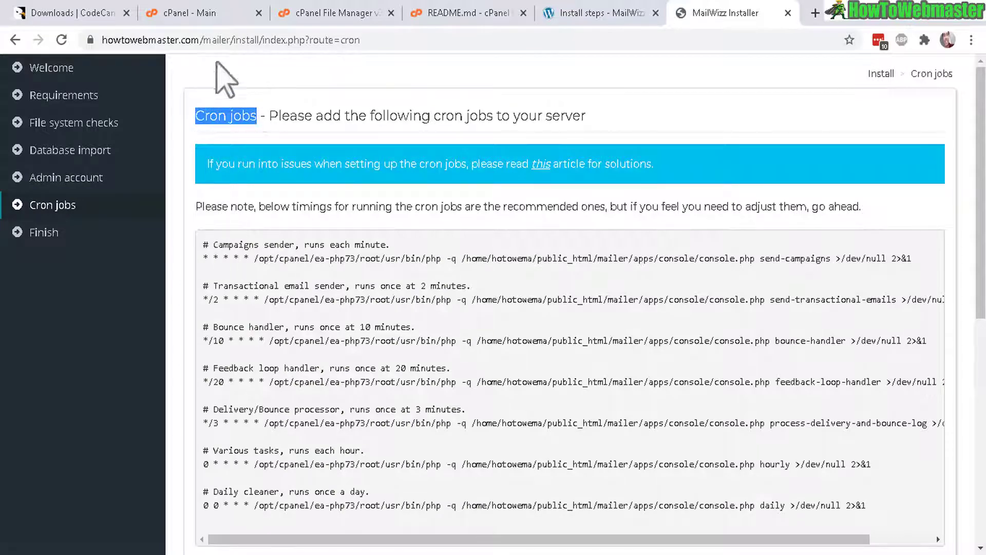
left_click(200, 12)
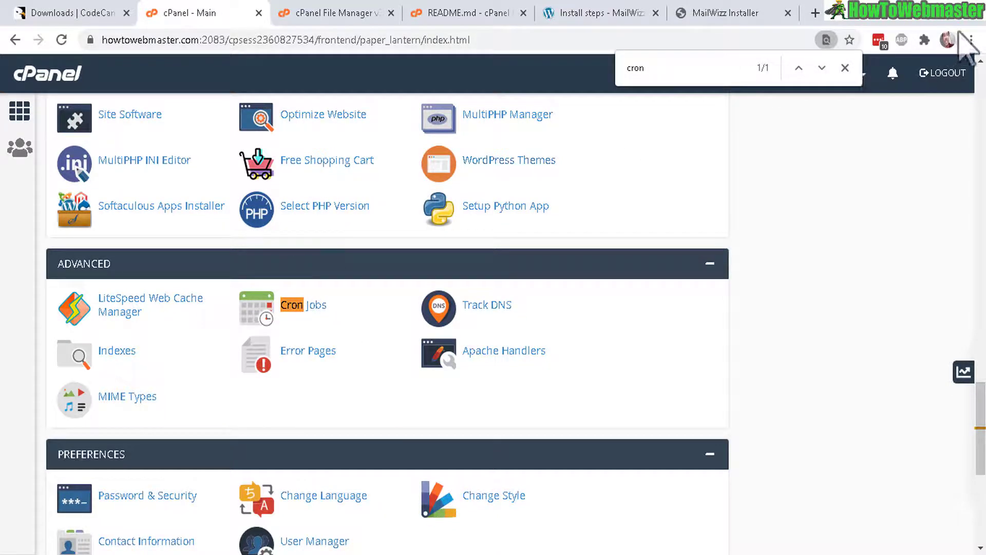
left_click(845, 69)
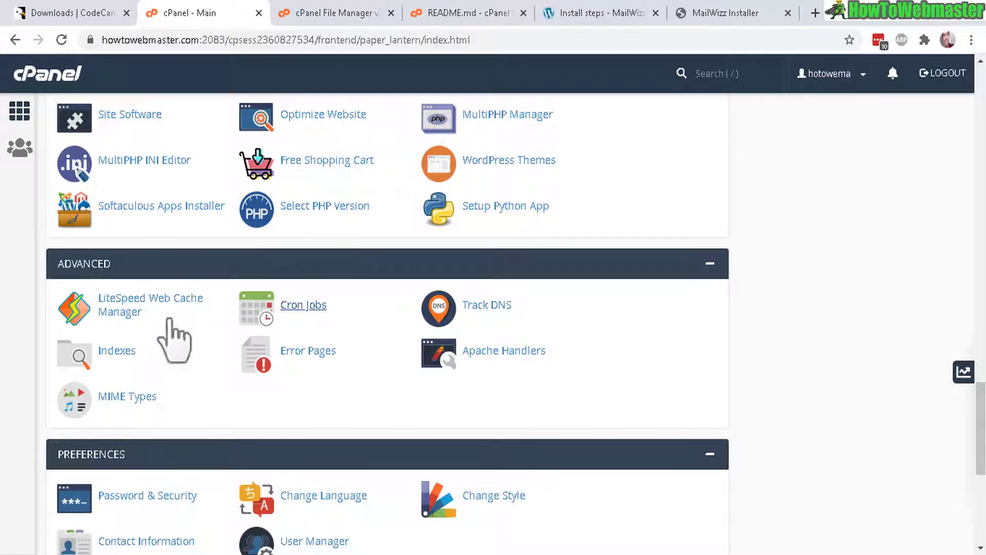
left_click(315, 304)
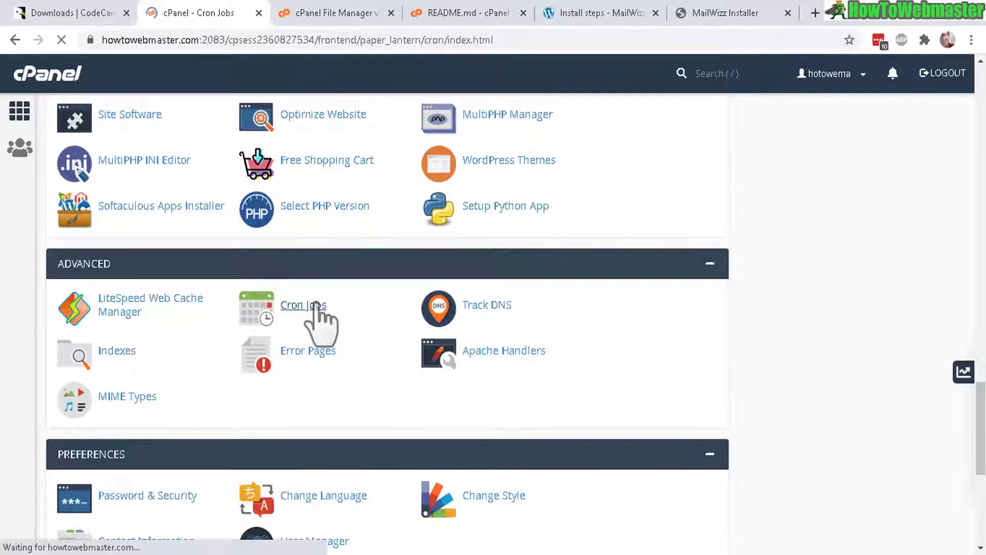
left_click_drag(981, 213, 981, 413)
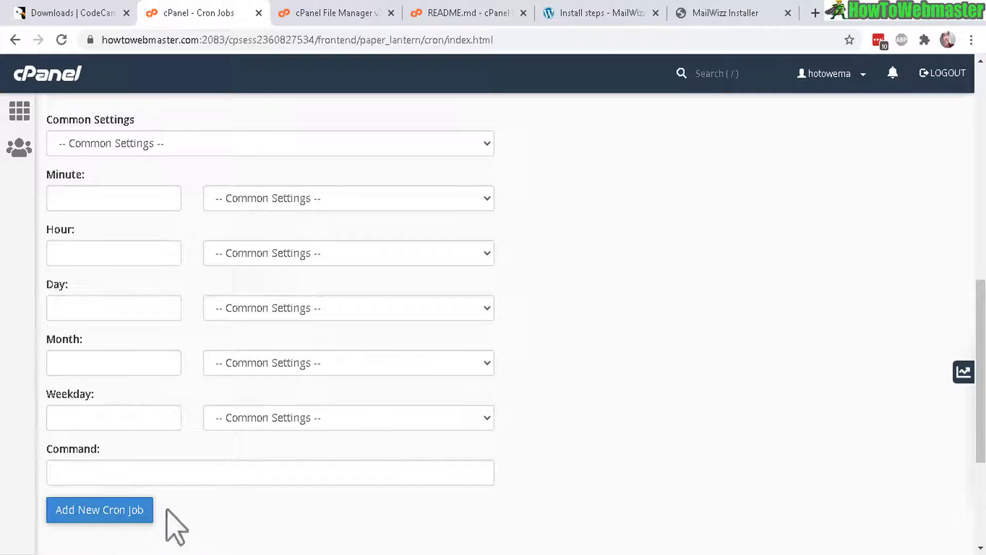
Step: Copy the send-campaigns cron command from the installer's list
left_click(704, 10)
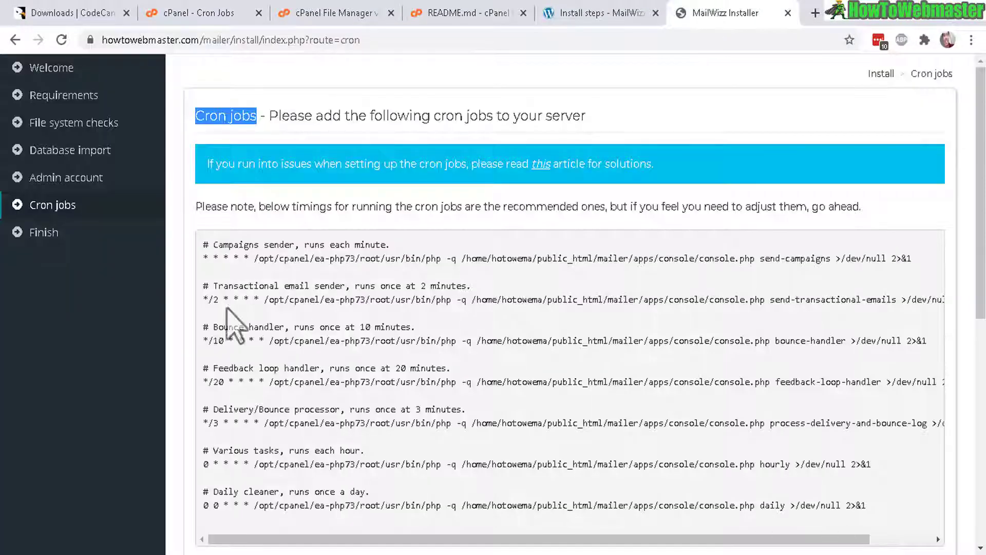
left_click(299, 263)
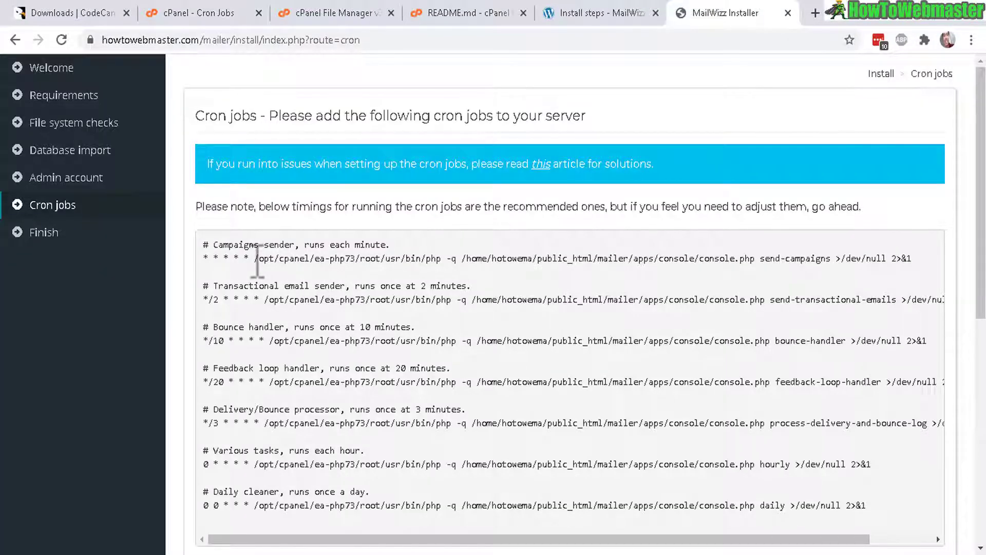
left_click_drag(257, 260, 913, 257)
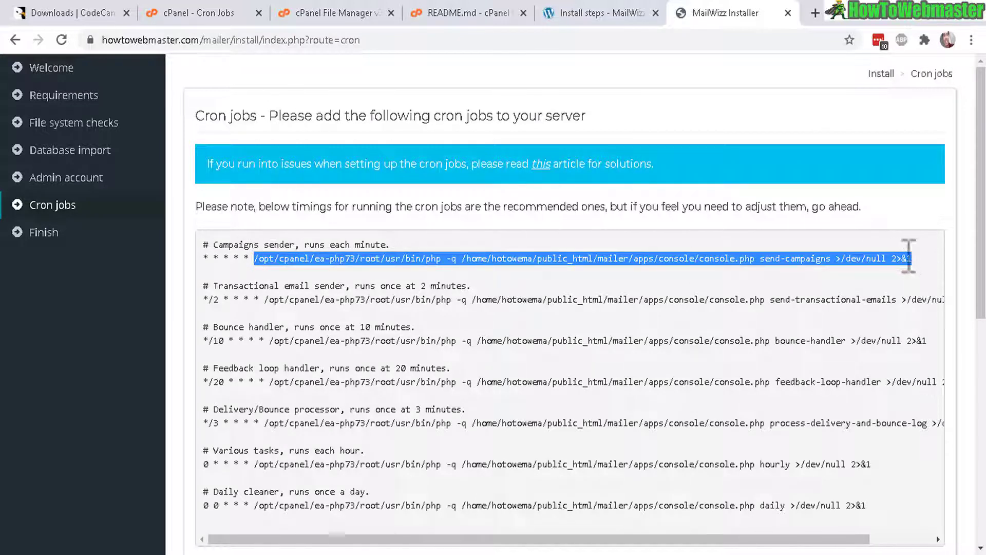
right_click(909, 257)
left_click(838, 265)
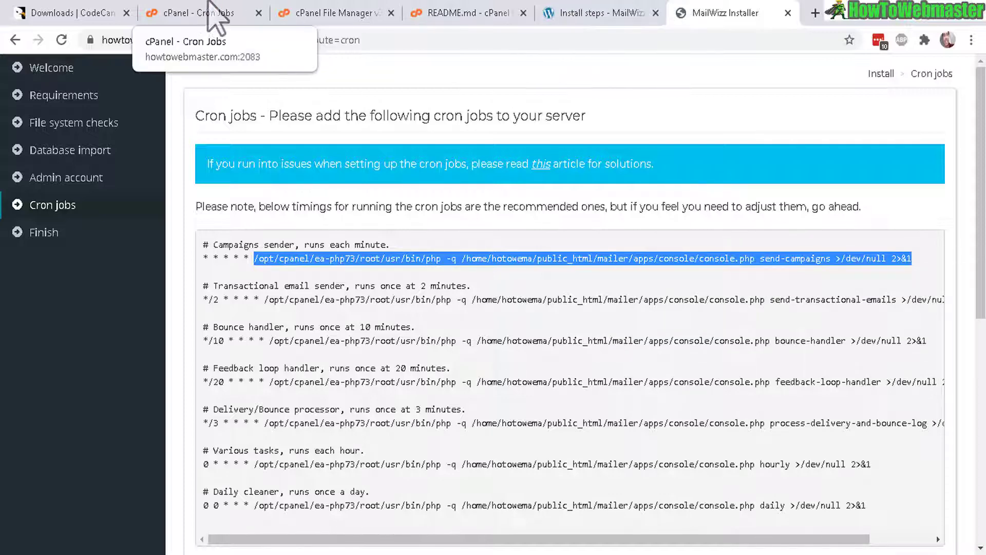
Step: Add a Once Per Minute cron job with the pasted send-campaigns command
left_click(195, 13)
right_click(127, 469)
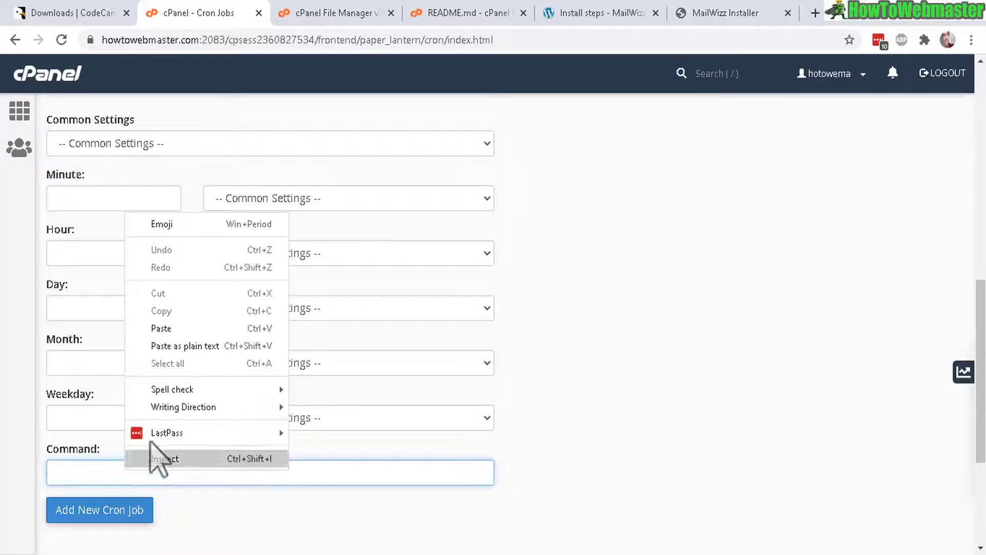
left_click(185, 329)
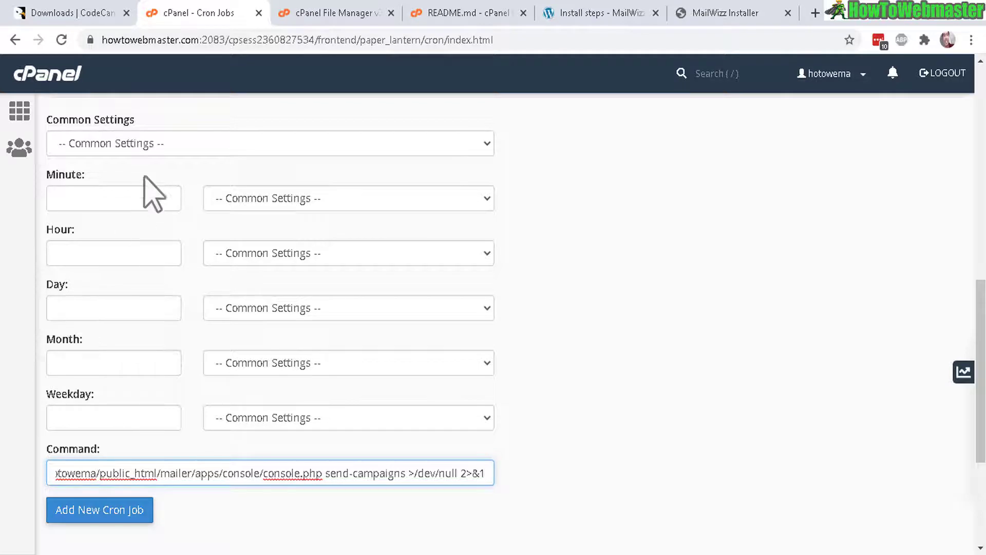
left_click(180, 143)
left_click(95, 181)
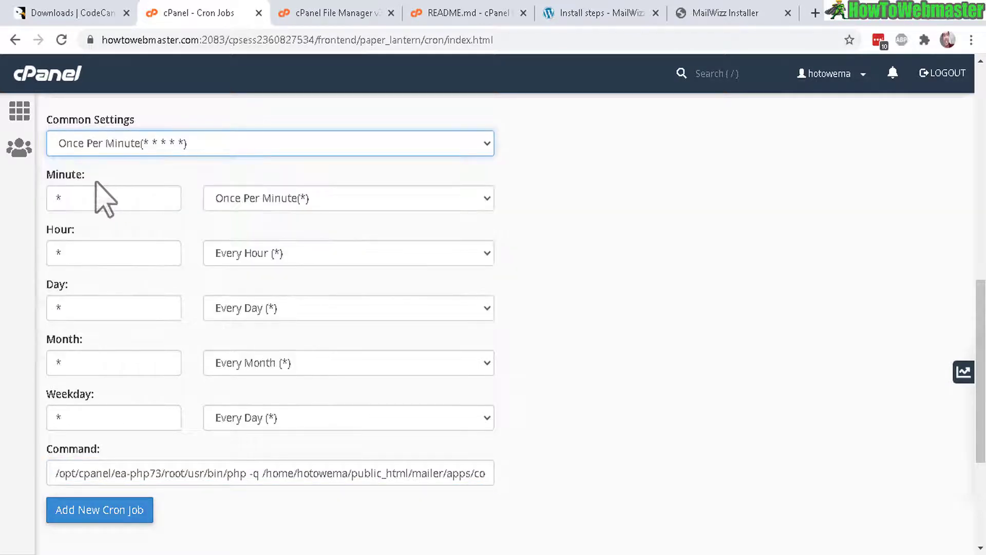
double_click(71, 198)
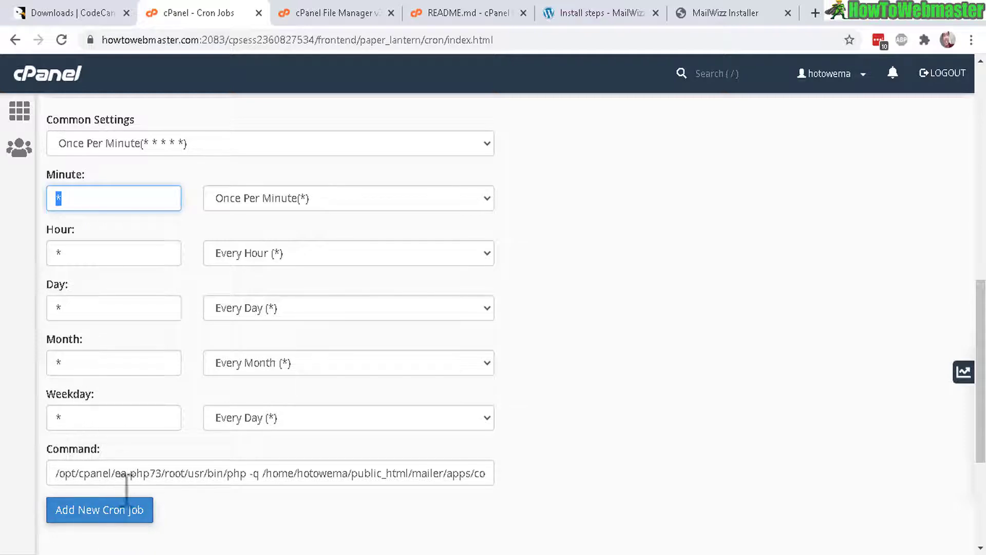
left_click(103, 511)
scroll(455, 451, "down", 5)
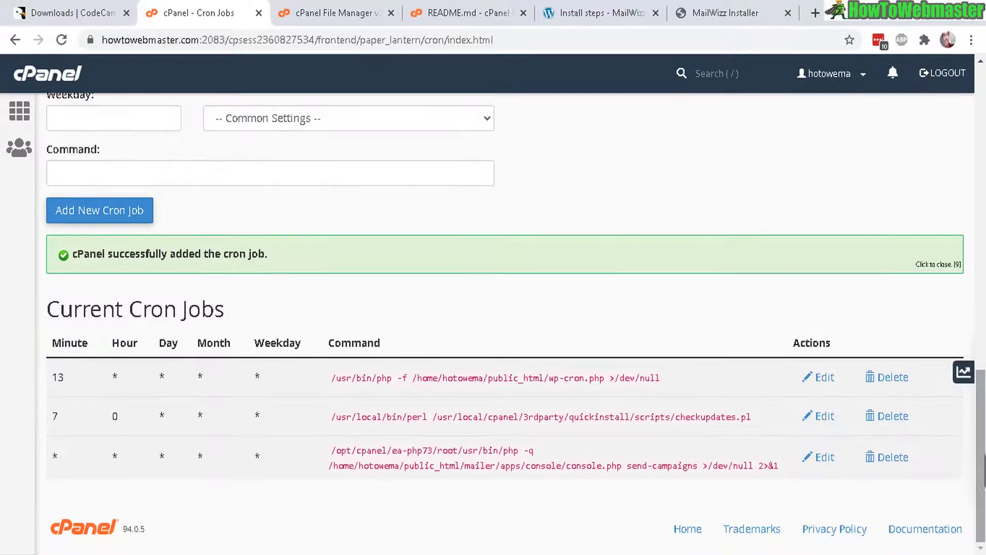
Step: Paste the send-transactional-emails command into the cron Command field
scroll(493, 309, "up", 15)
scroll(493, 308, "down", 9)
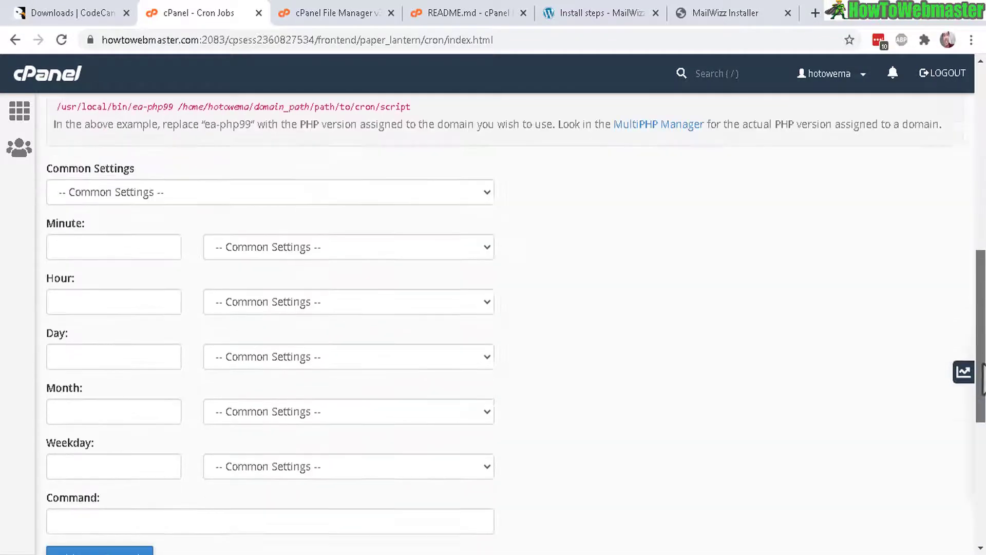
left_click(730, 4)
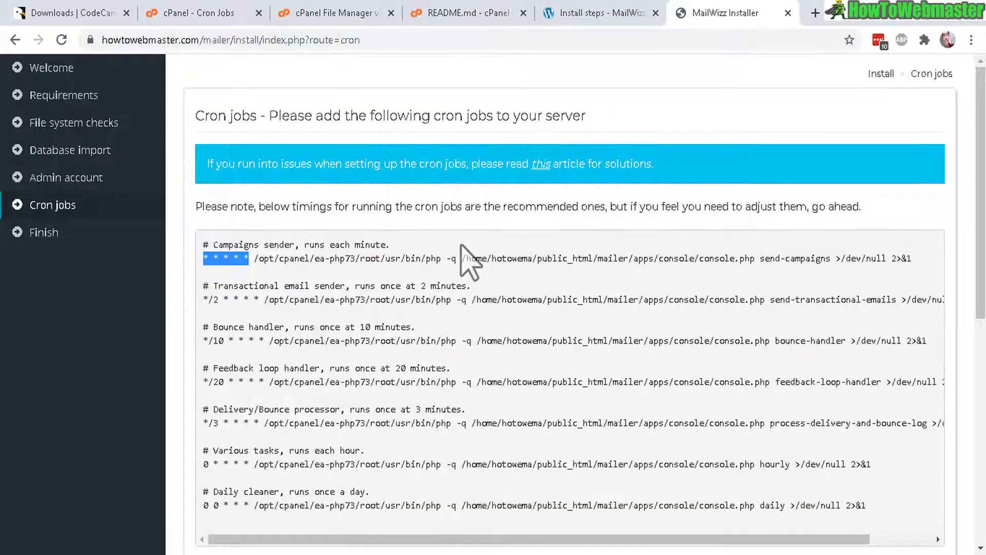
left_click_drag(266, 299, 911, 300)
left_click_drag(675, 540, 613, 539)
left_click_drag(204, 300, 218, 300)
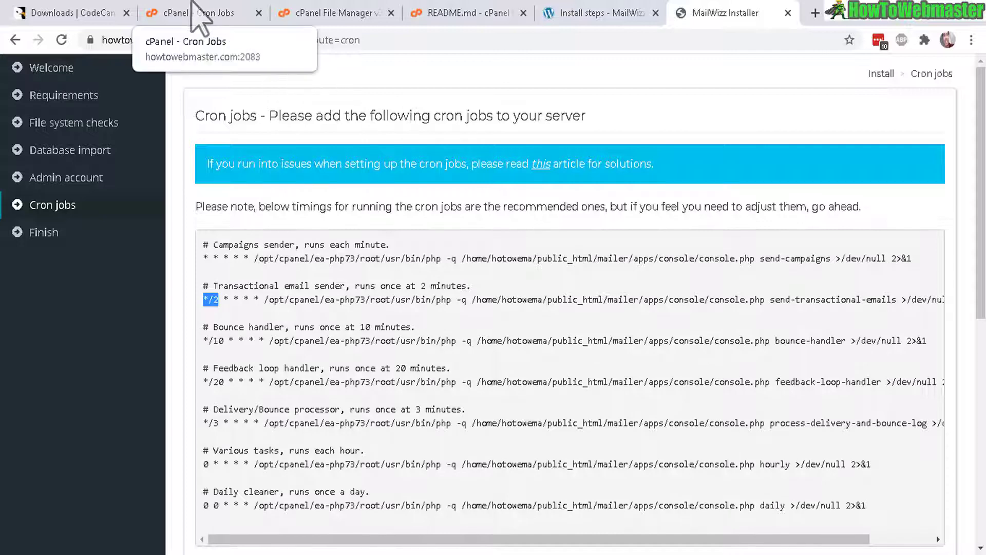
left_click(199, 14)
right_click(98, 381)
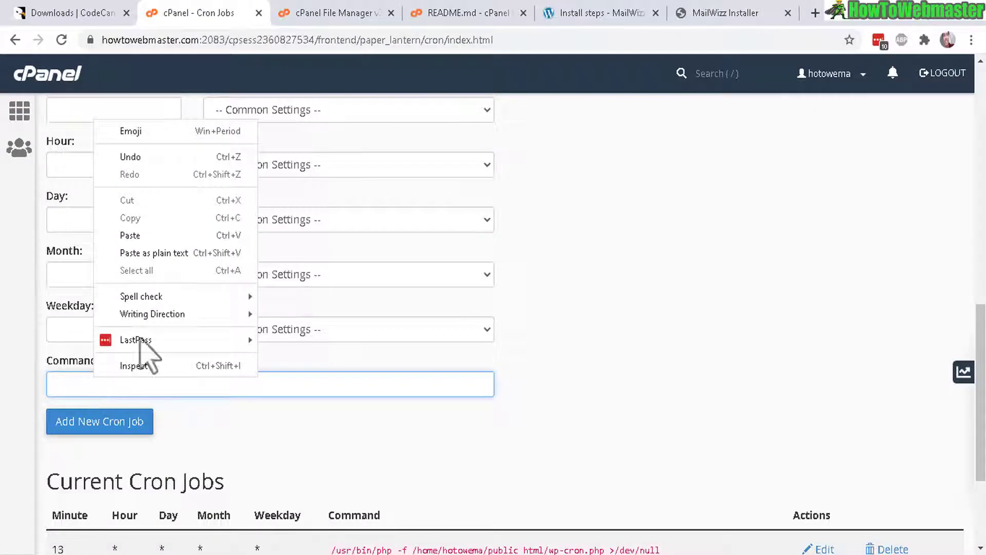
left_click(146, 236)
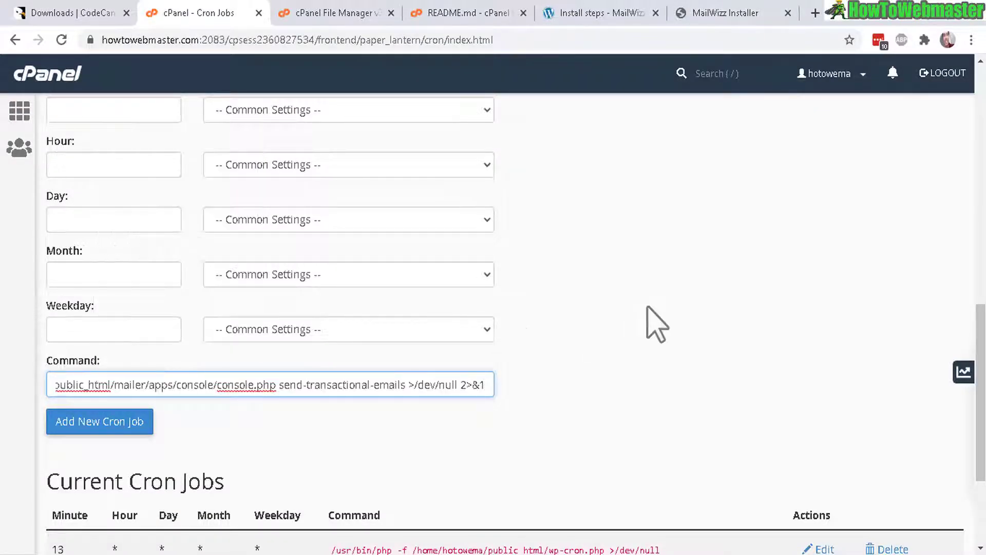
Step: Set the minute to */2 and add the transactional emails cron job
left_click(726, 13)
left_click_drag(203, 300, 218, 300)
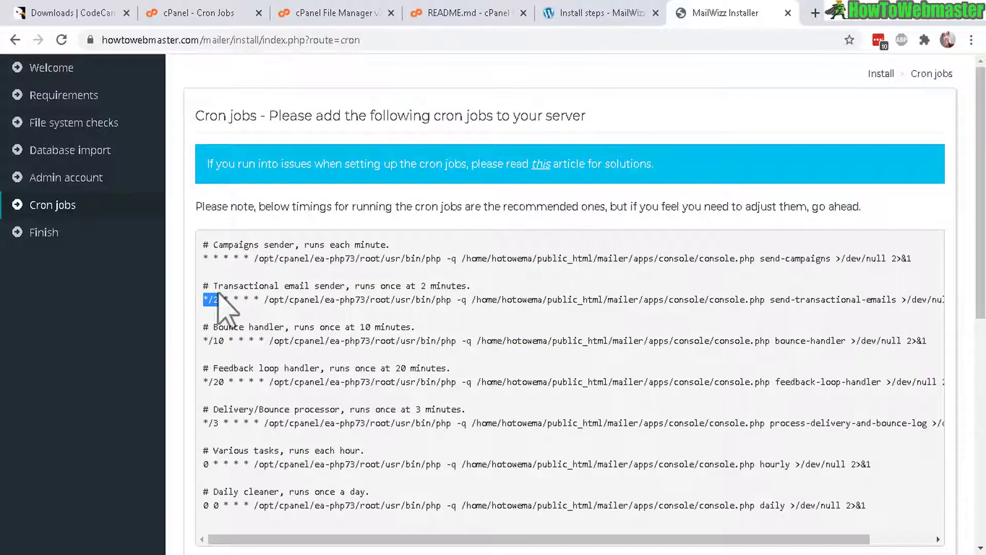
left_click(198, 12)
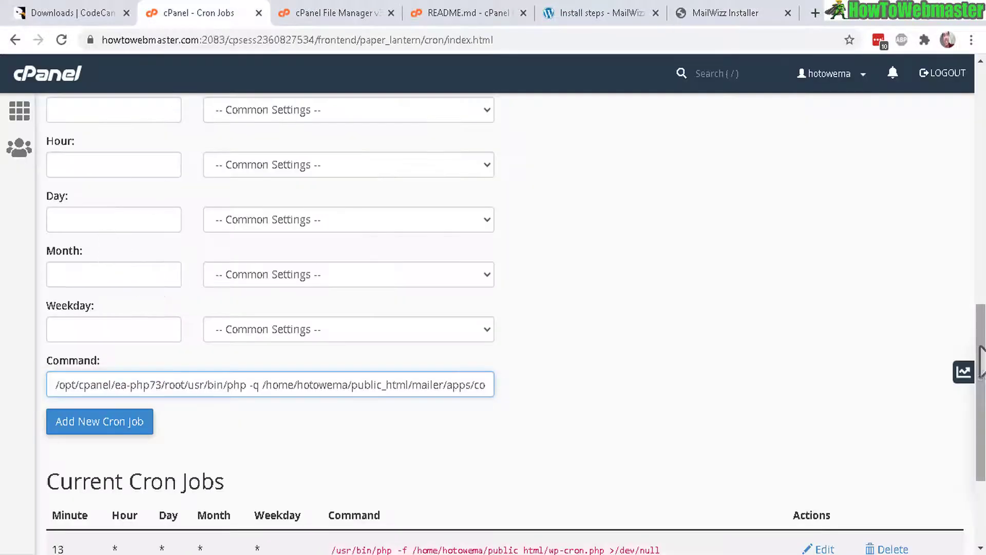
left_click_drag(982, 360, 983, 314)
left_click(83, 205)
left_click(88, 218)
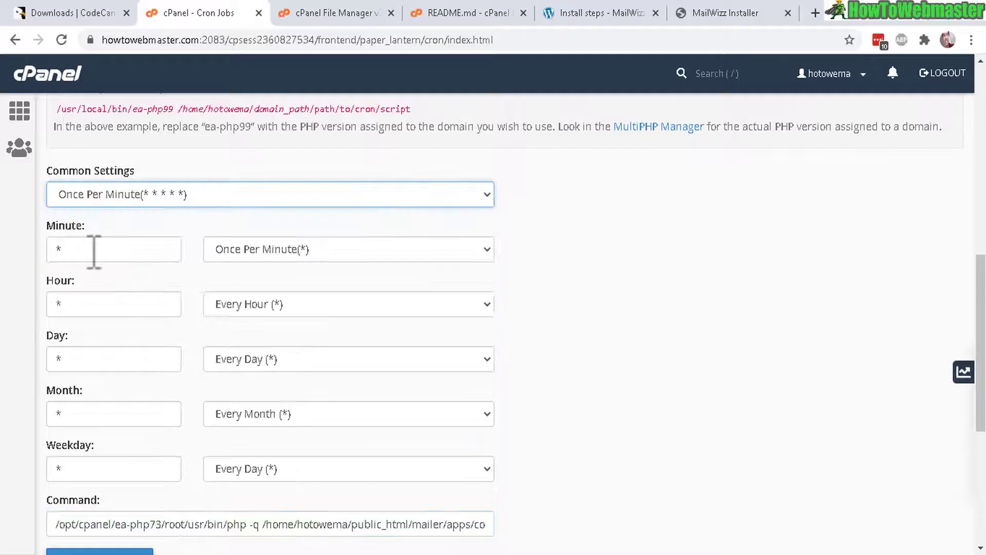
left_click(62, 249)
key("BackSpace")
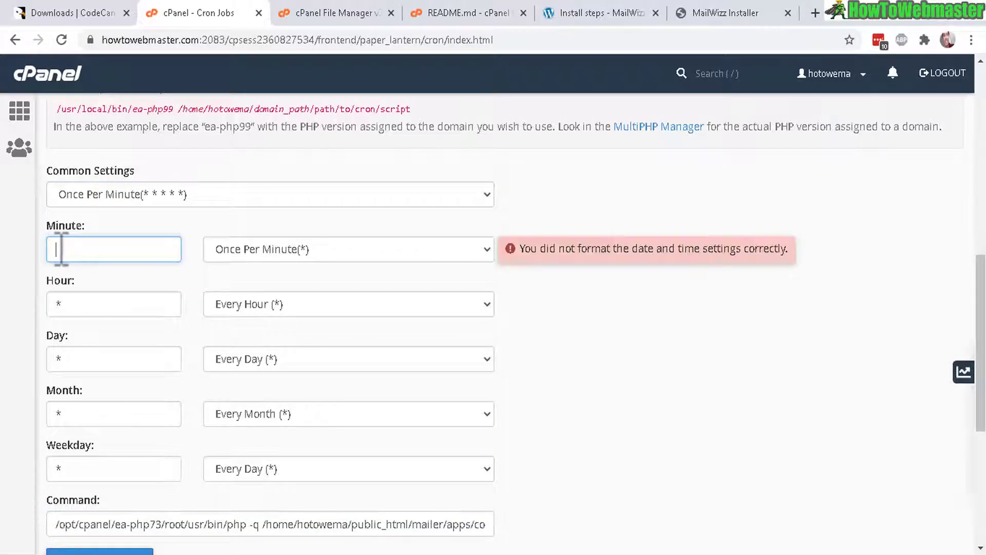
right_click(67, 251)
left_click(94, 365)
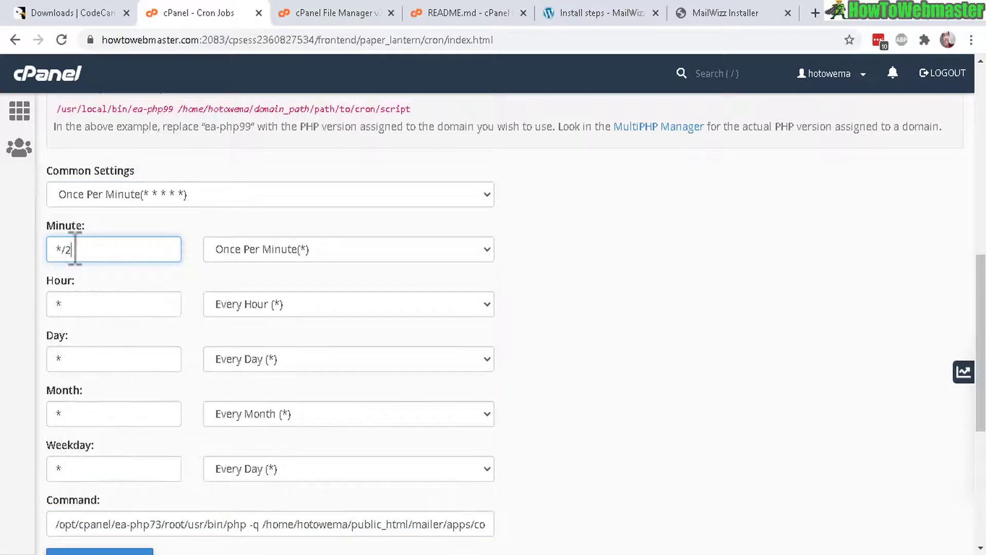
left_click_drag(980, 334, 965, 449)
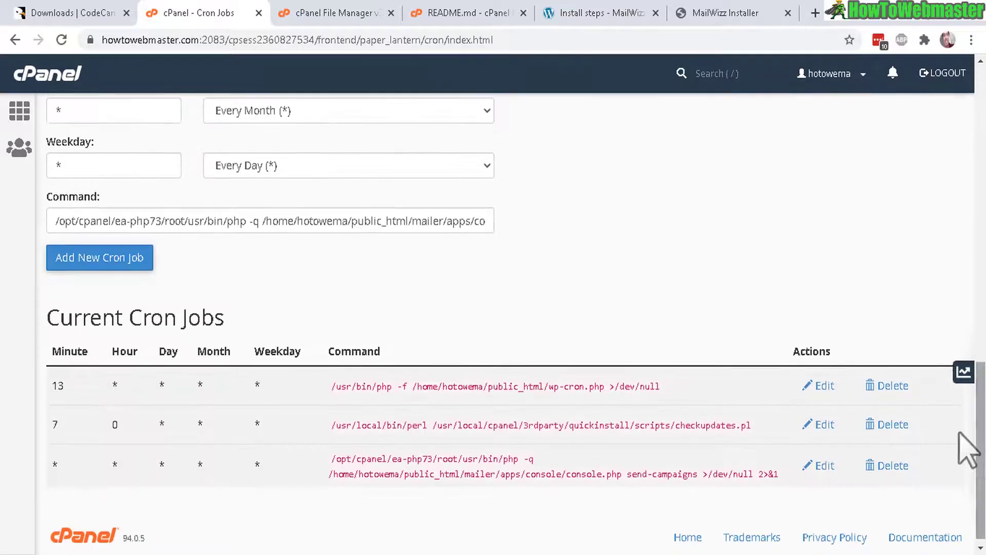
left_click(75, 257)
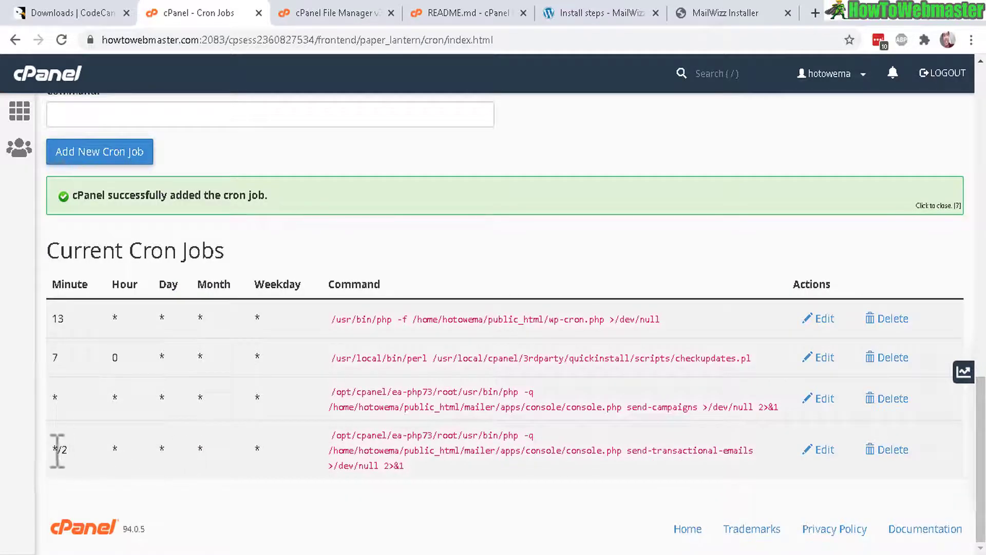
left_click_drag(57, 450, 309, 458)
Step: Add a Once Per Hour cron job for the hourly MailWizz tasks command
left_click(724, 16)
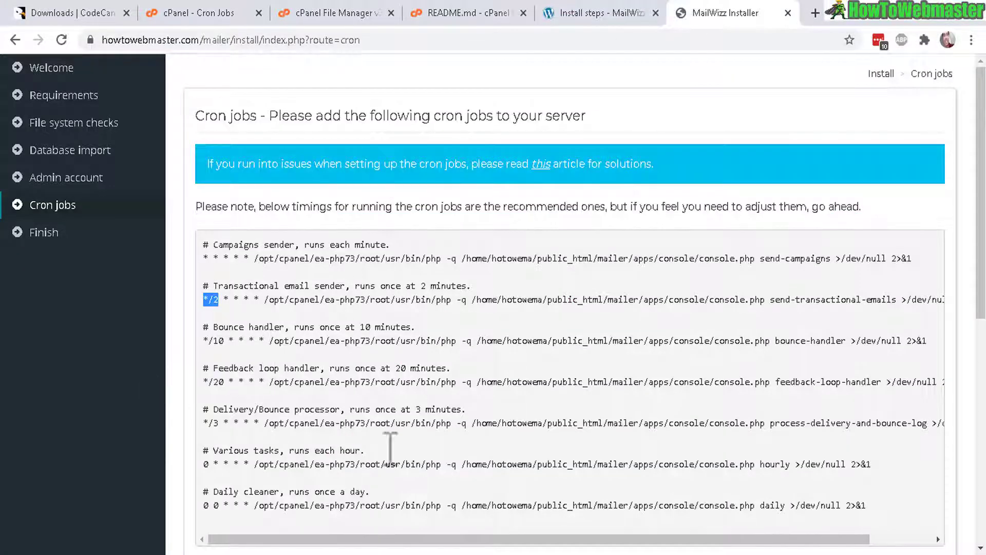
left_click_drag(254, 464, 871, 464)
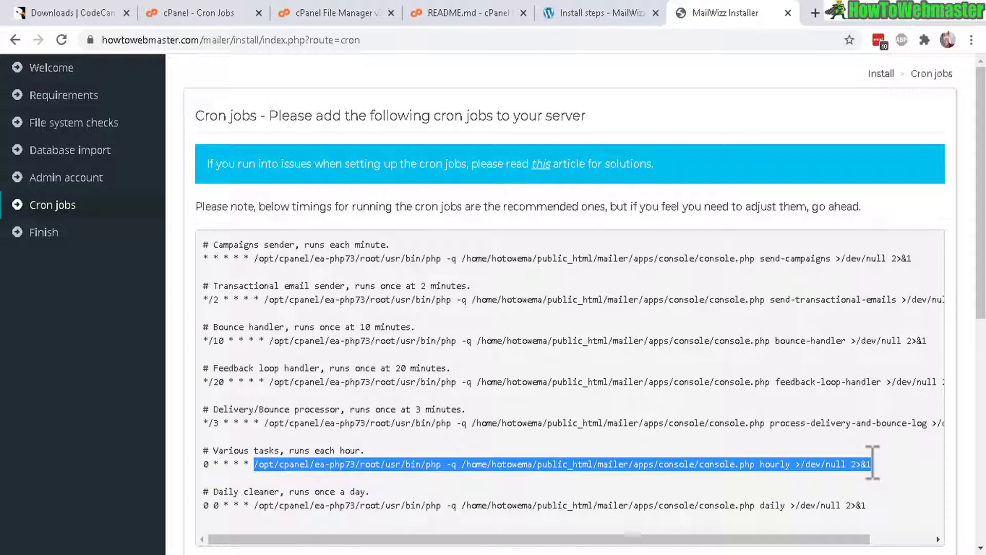
right_click(286, 465)
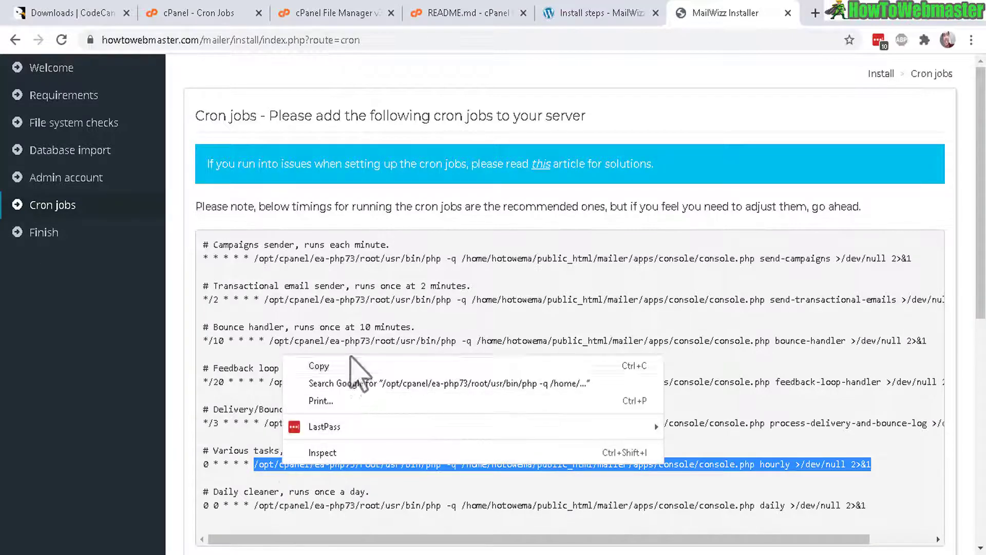
left_click(356, 365)
left_click(195, 12)
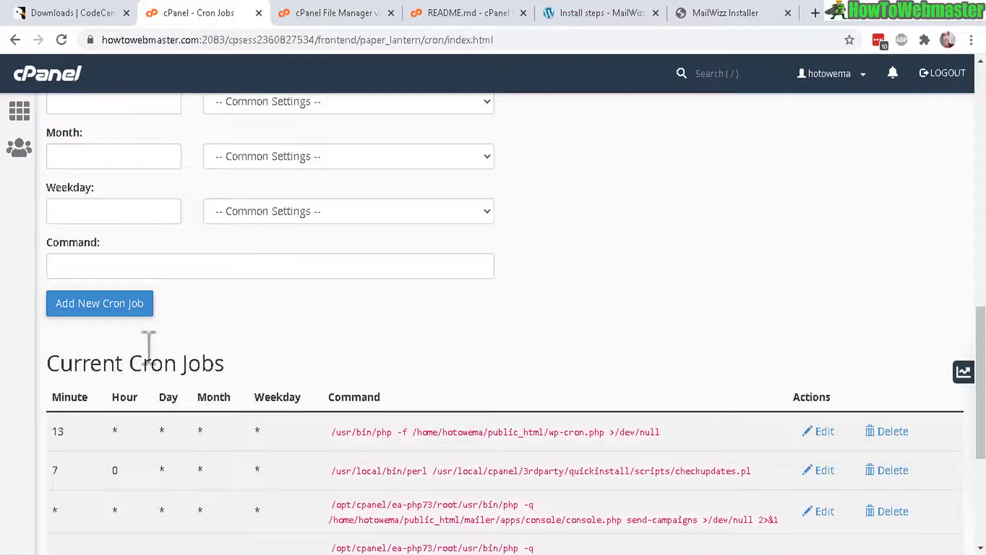
right_click(77, 270)
left_click(142, 386)
scroll(309, 257, "up", 6)
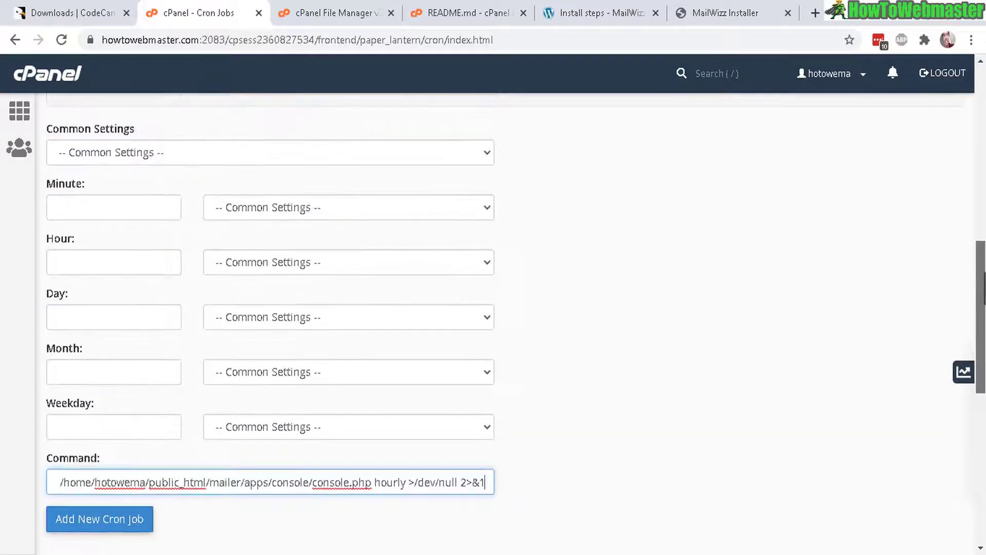
left_click(308, 228)
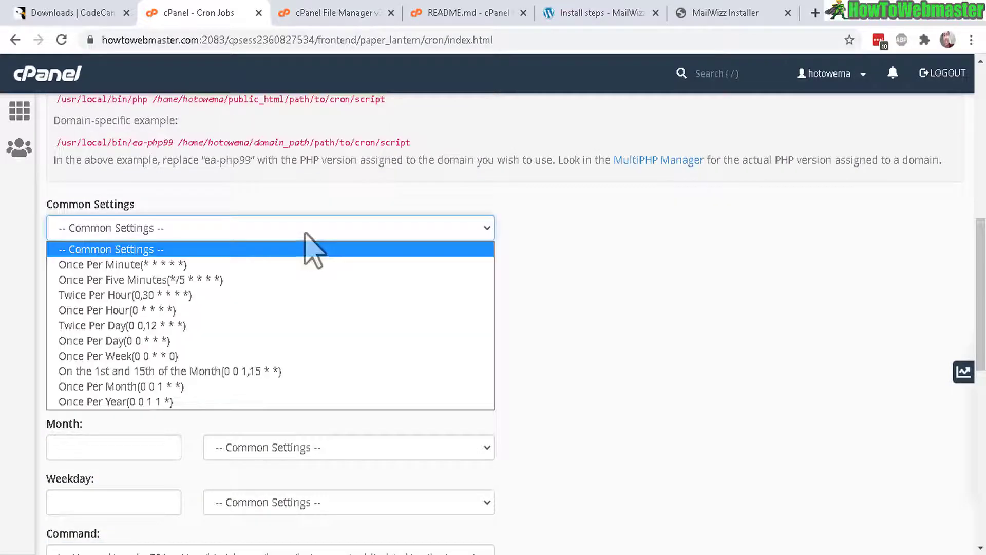
left_click(110, 311)
left_click_drag(981, 306, 983, 364)
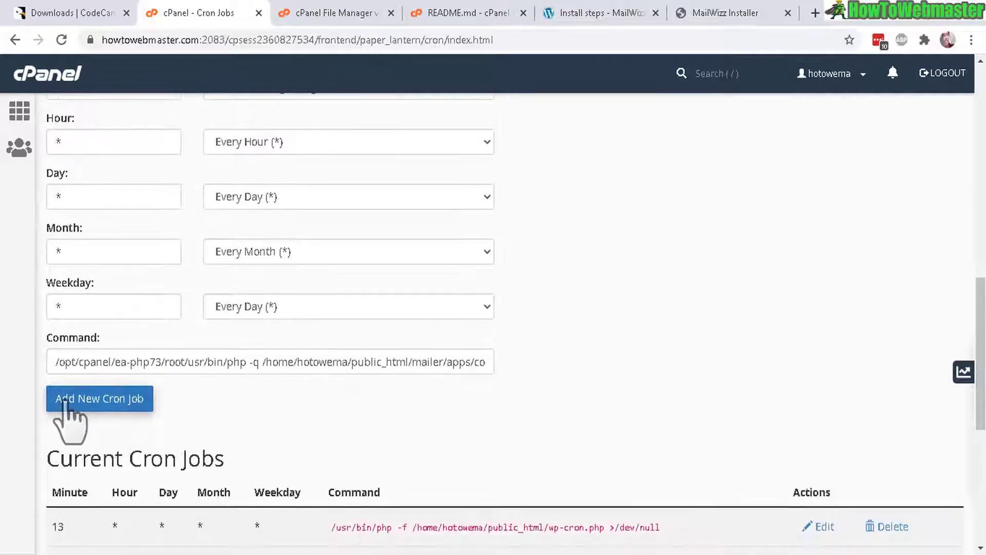
left_click(66, 403)
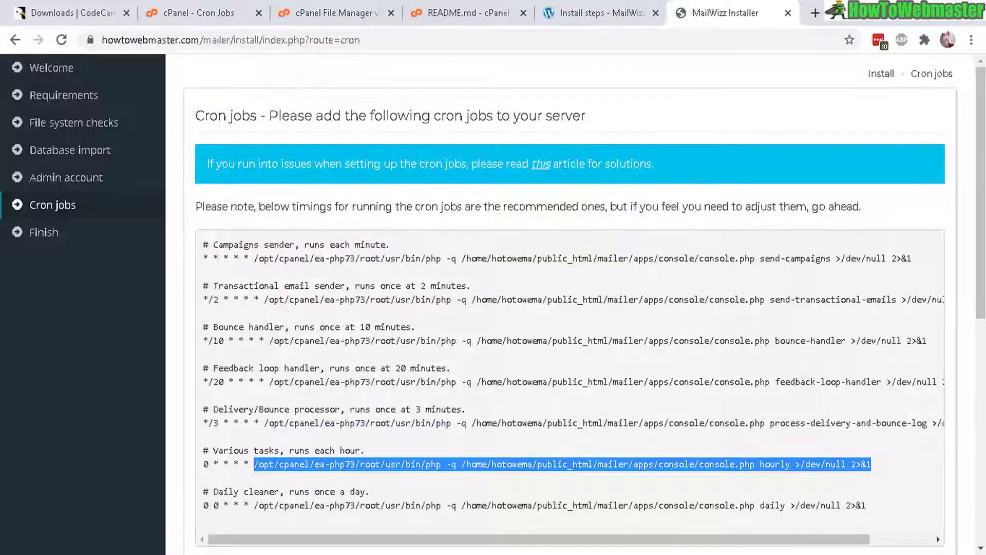
scroll(771, 318, "down", 2)
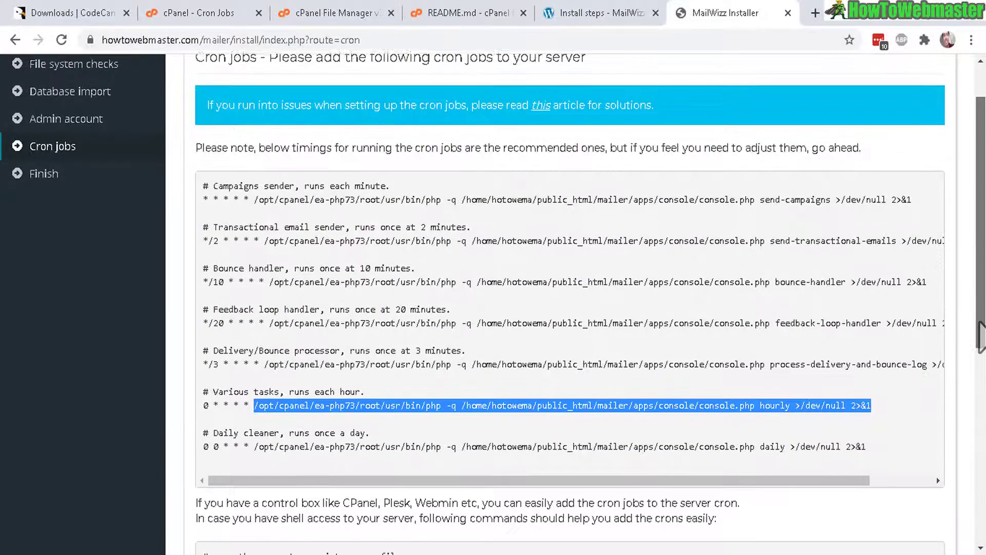
Step: Add a Once Per Day cron job for the daily cleaner command
left_click_drag(260, 403, 869, 403)
left_click(178, 15)
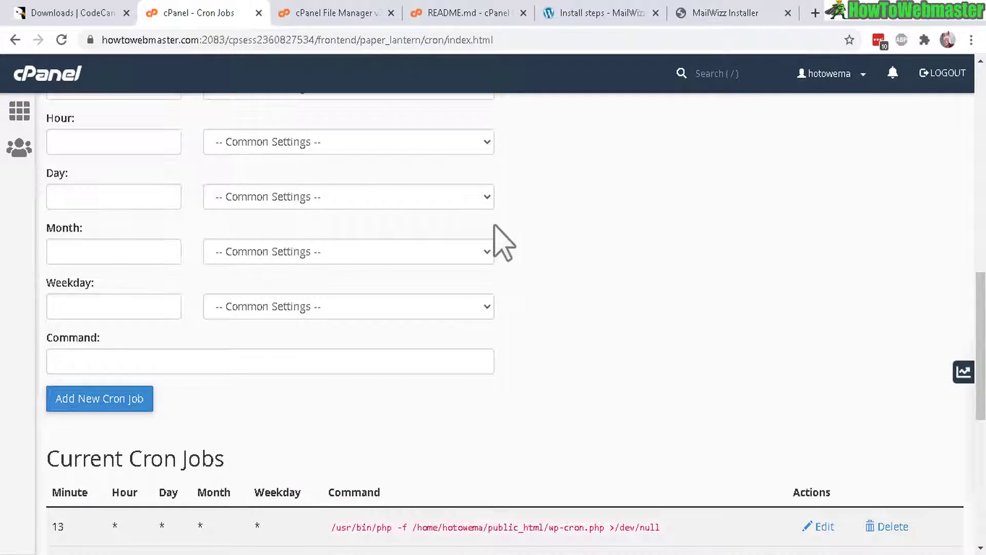
left_click(163, 369)
key("ctrl+v")
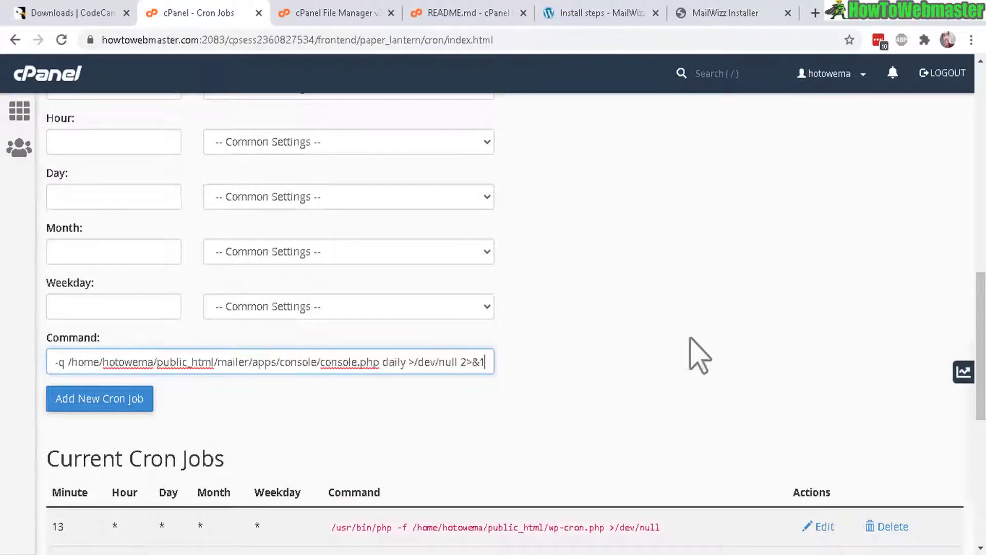
scroll(719, 359, "up", 5)
left_click(144, 306)
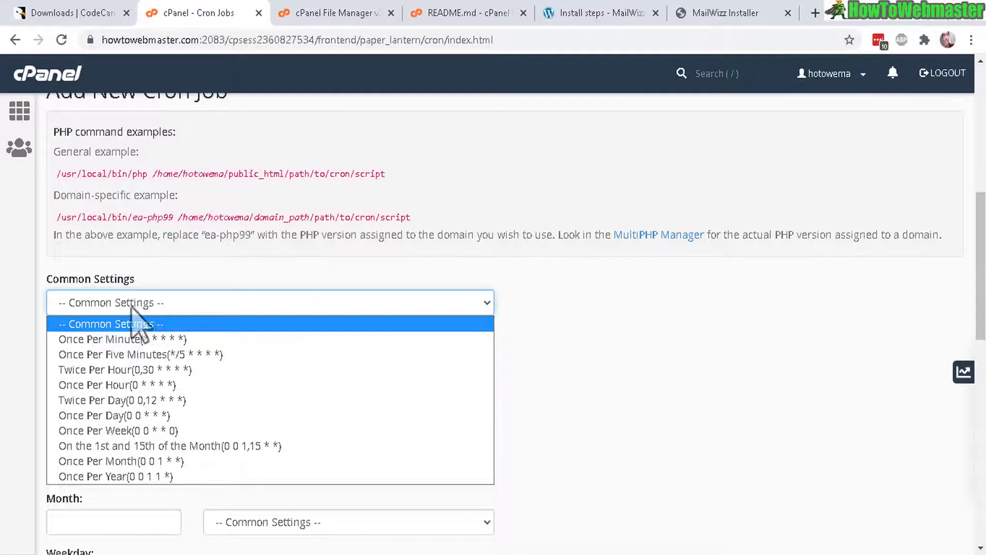
left_click(104, 414)
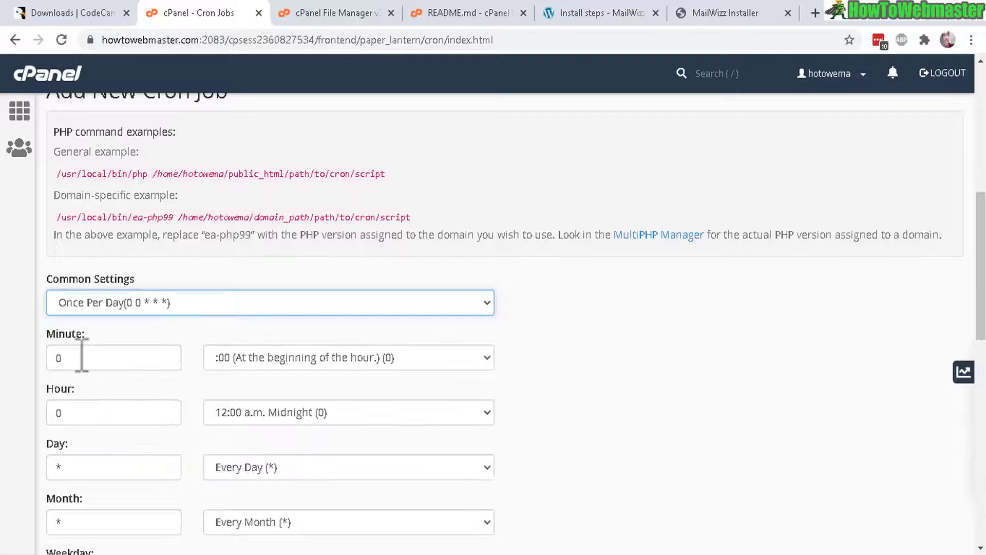
scroll(90, 416, "down", 8)
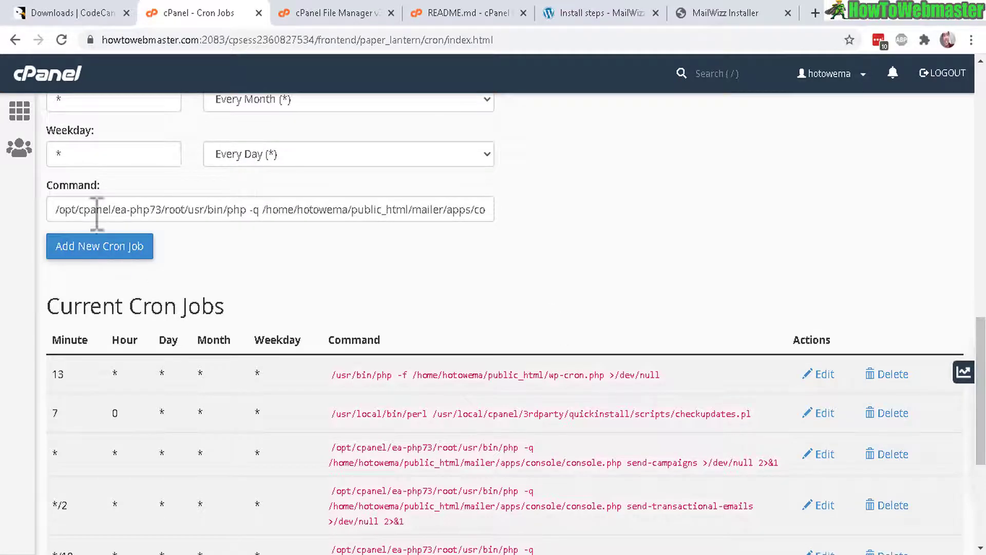
left_click(81, 245)
scroll(82, 246, "down", 6)
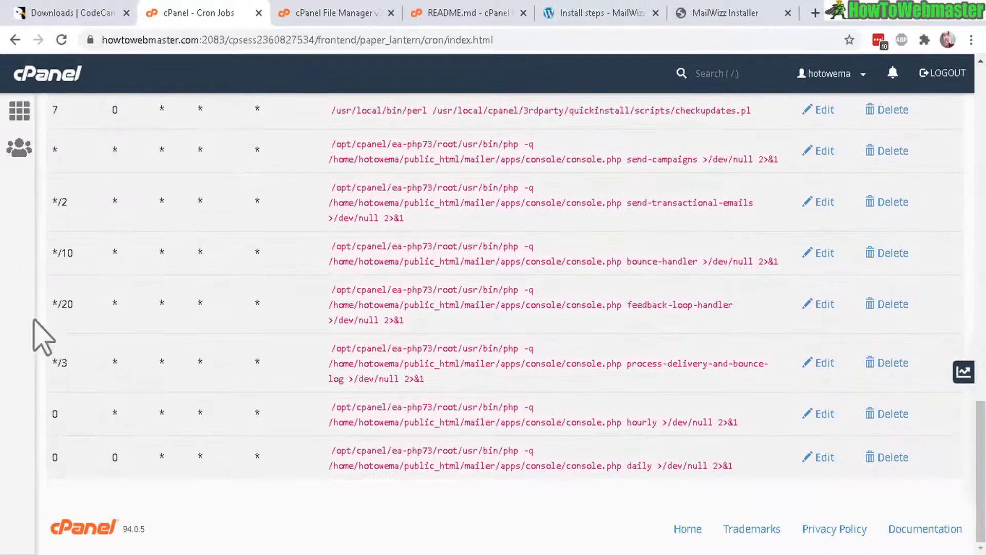
Step: Review the cron shell commands, continue, and read the successful installation message
left_click(740, 13)
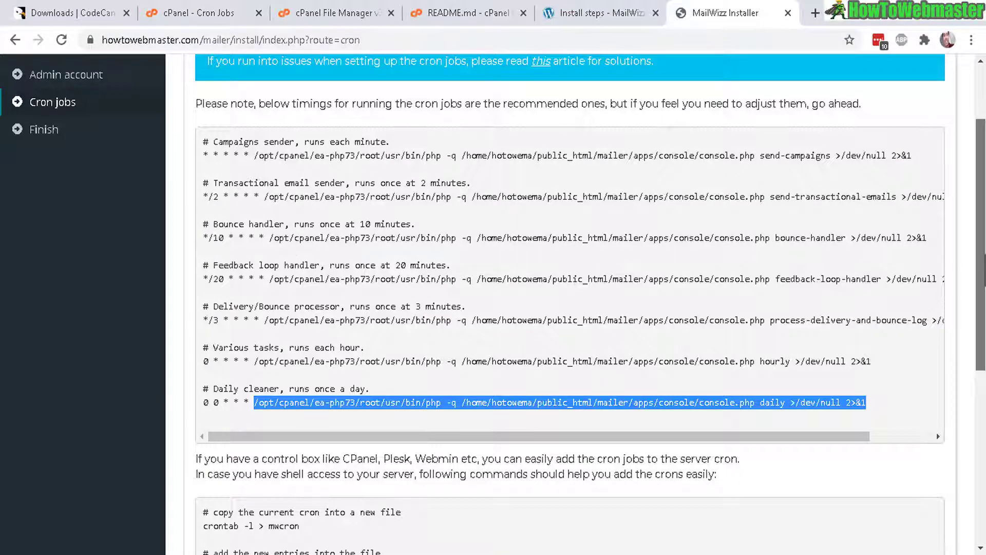
left_click_drag(980, 241, 980, 412)
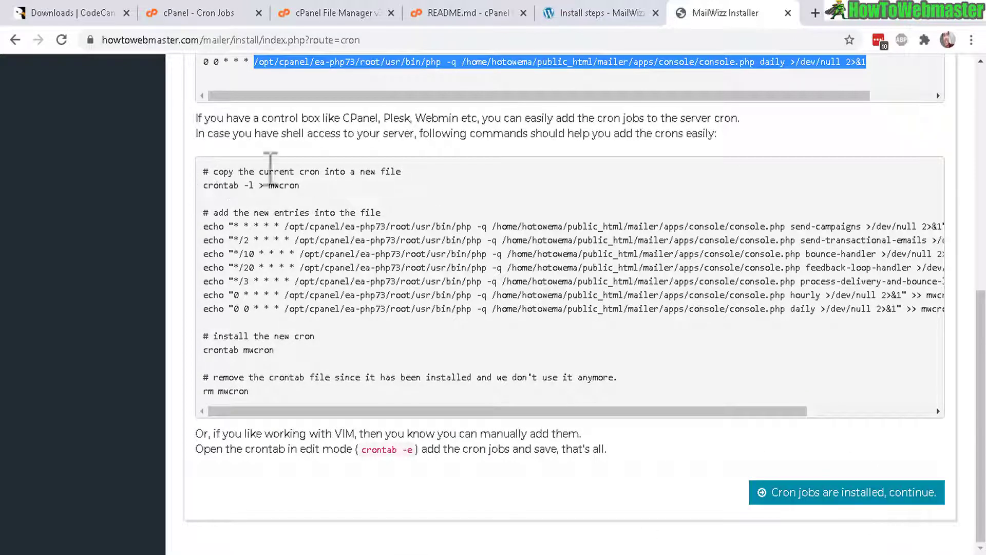
left_click_drag(214, 172, 806, 402)
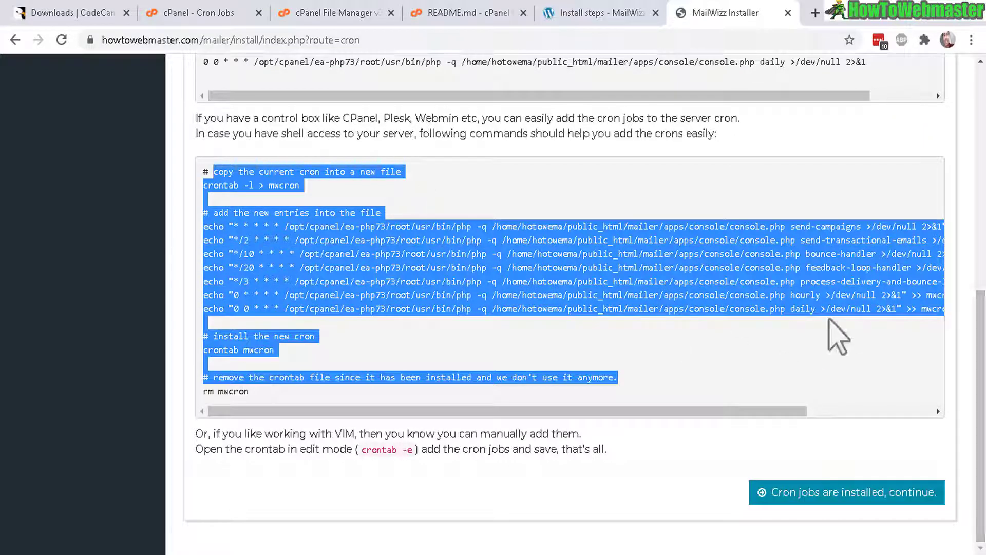
scroll(980, 411, "up", 5)
scroll(890, 229, "down", 5)
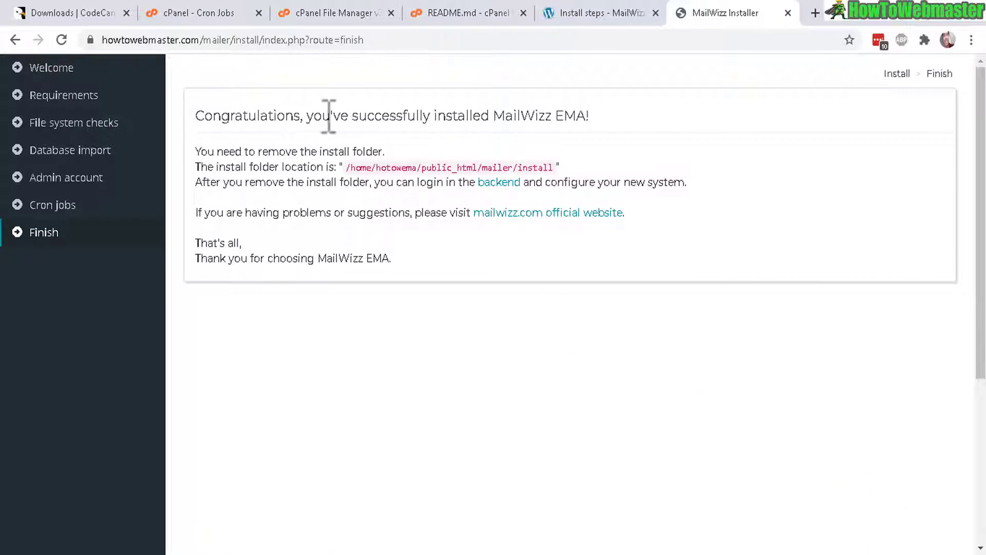
left_click_drag(329, 116, 587, 114)
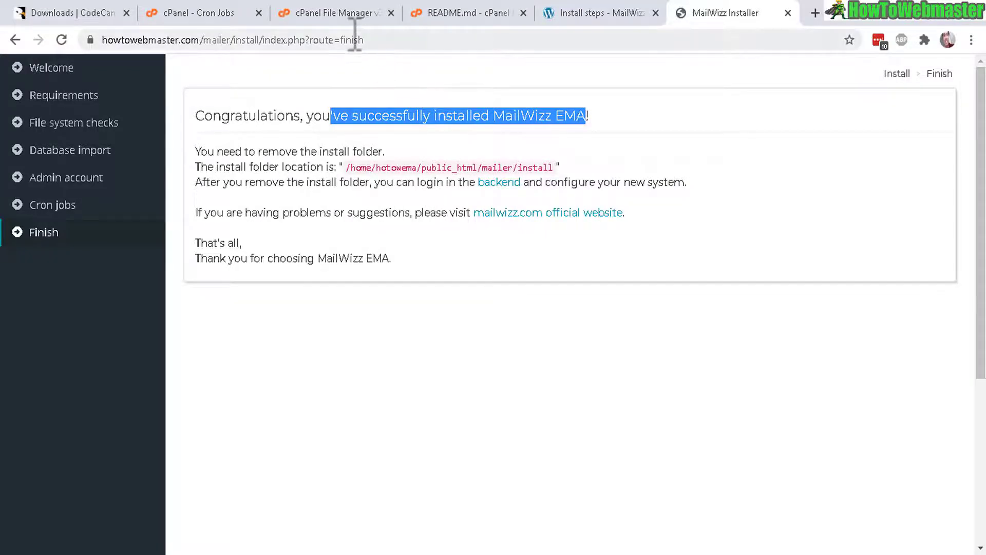
Step: Permanently delete the install folder from public_html/mailer, skipping the trash, then return to the installer
left_click(315, 18)
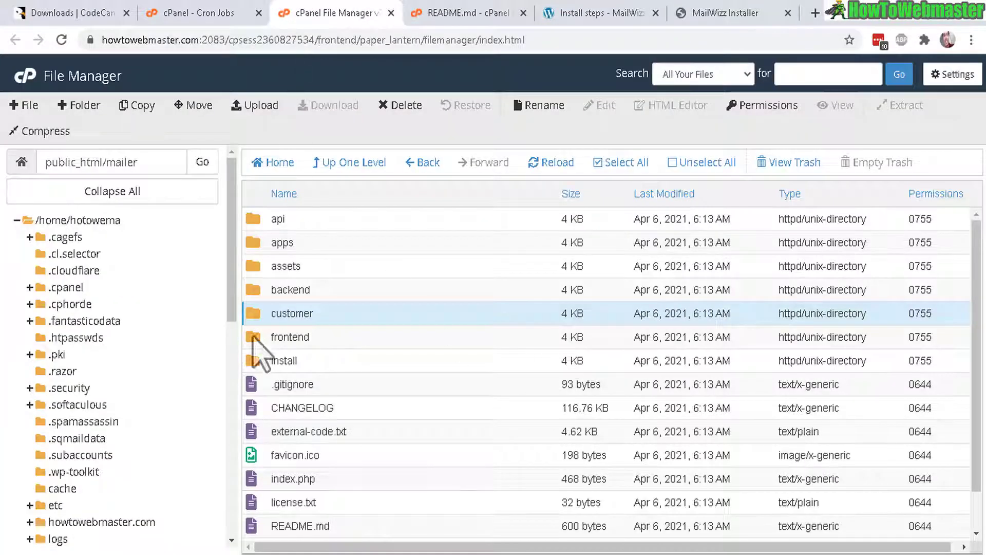
left_click(253, 364)
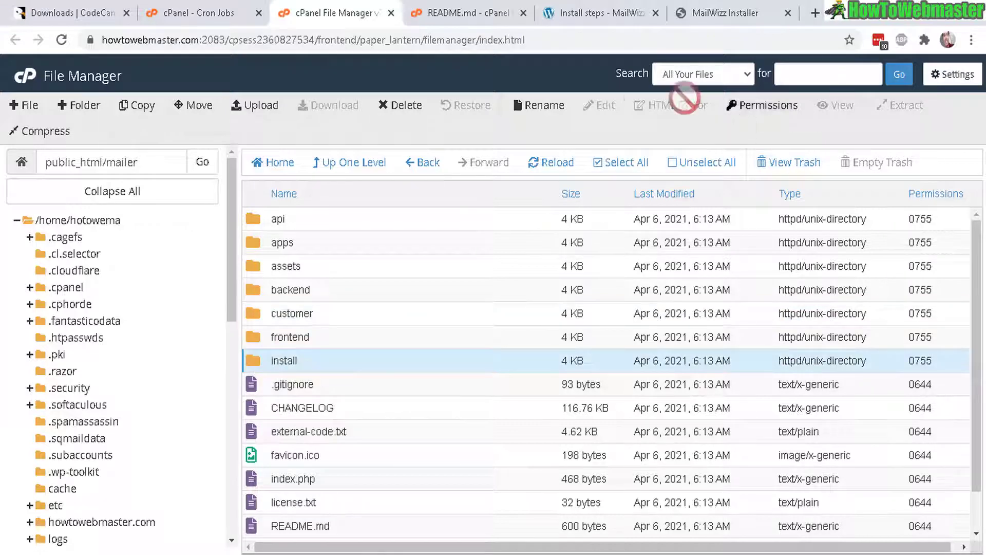
left_click(402, 107)
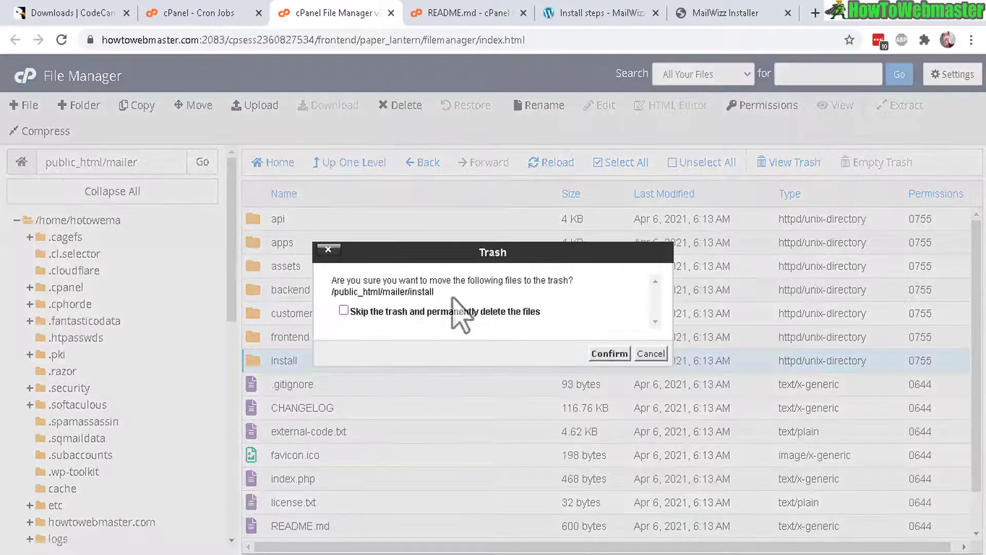
left_click(352, 312)
left_click(609, 354)
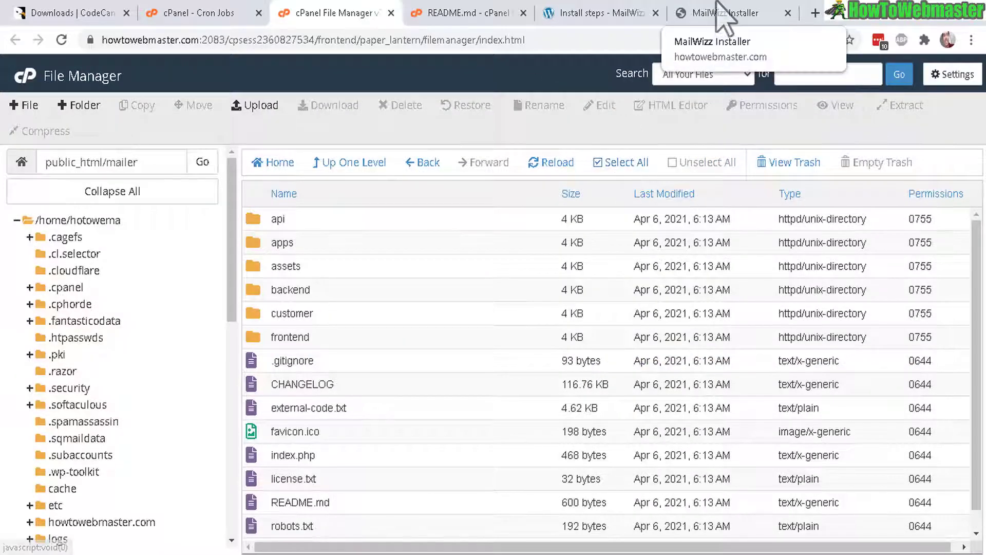
left_click(719, 13)
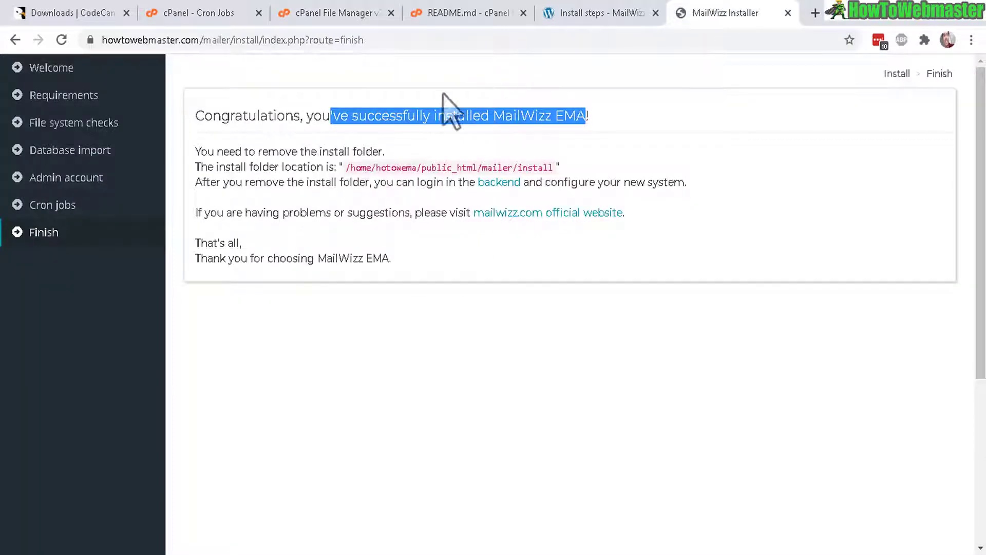
Step: Sign in to the MailWizz admin backend with the autofilled credentials and dismiss the welcome tour
left_click(499, 186)
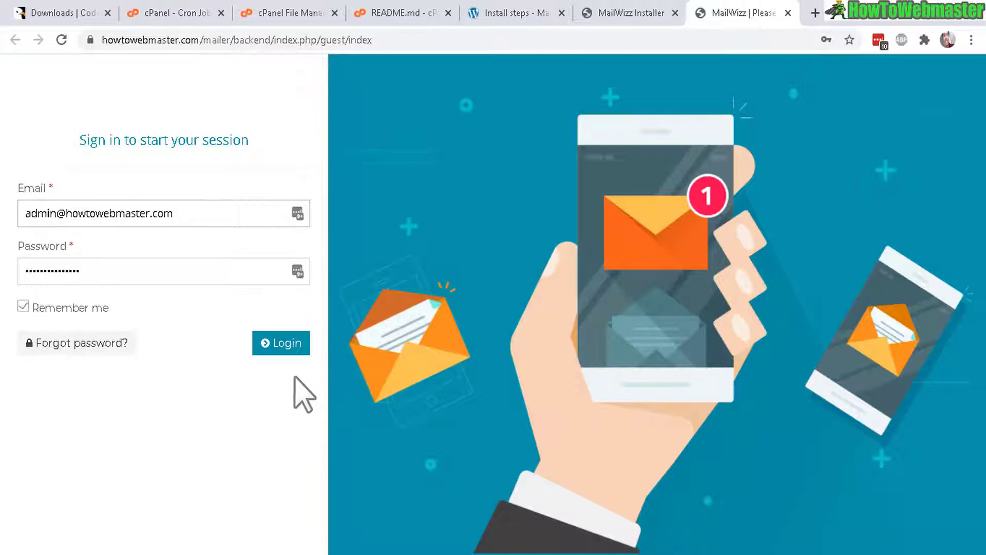
left_click(274, 349)
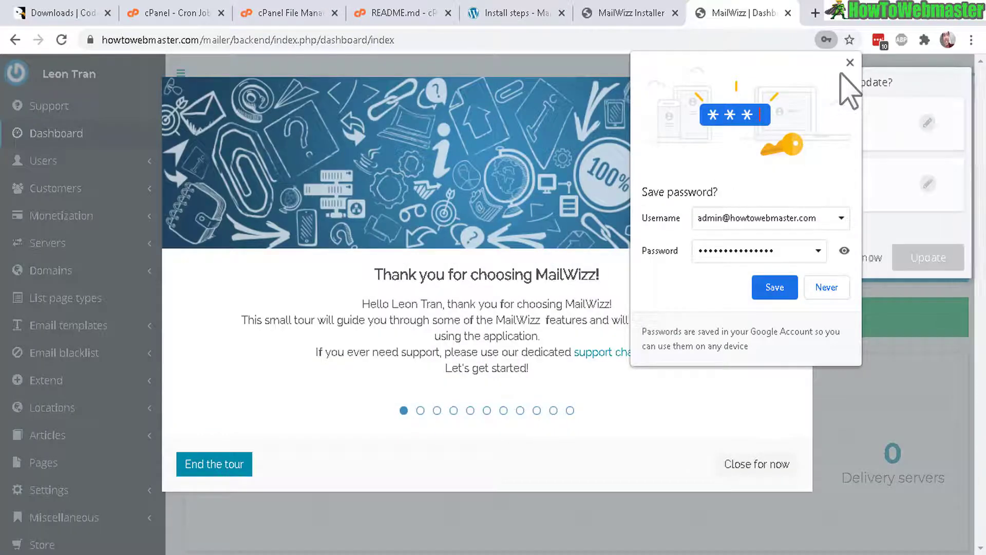
left_click(822, 83)
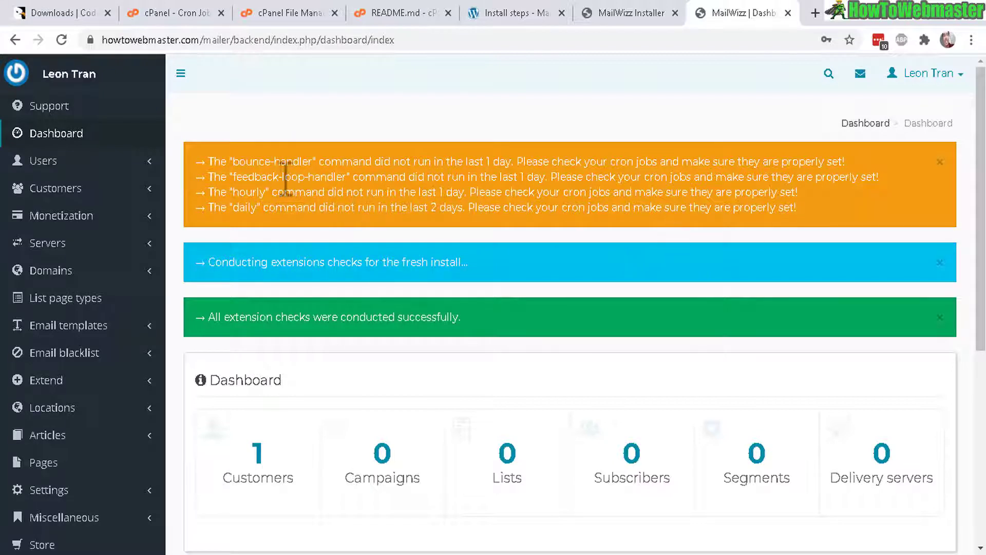
Step: Highlight the dashboard's cron-not-run warnings and the extension checks success message
left_click_drag(247, 161, 520, 193)
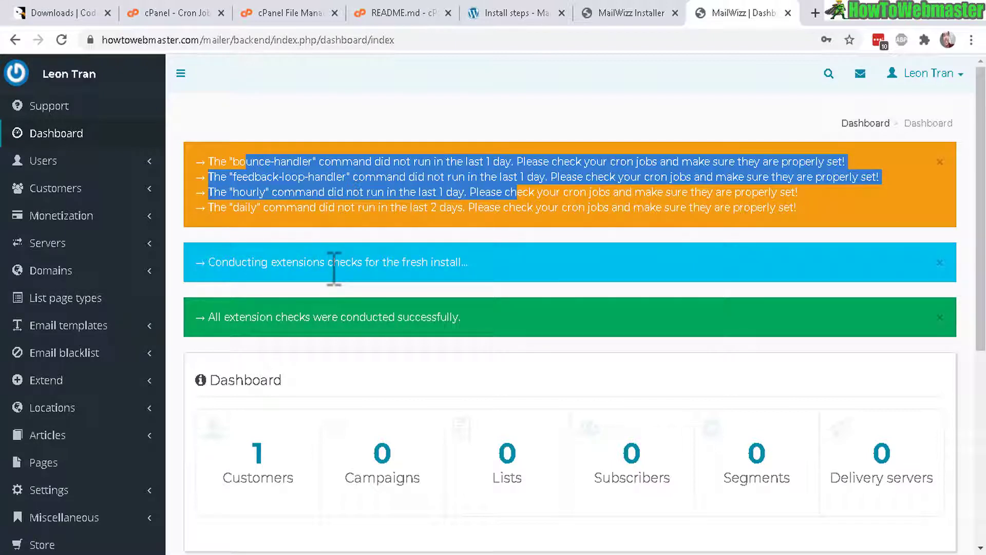
left_click_drag(223, 317, 537, 306)
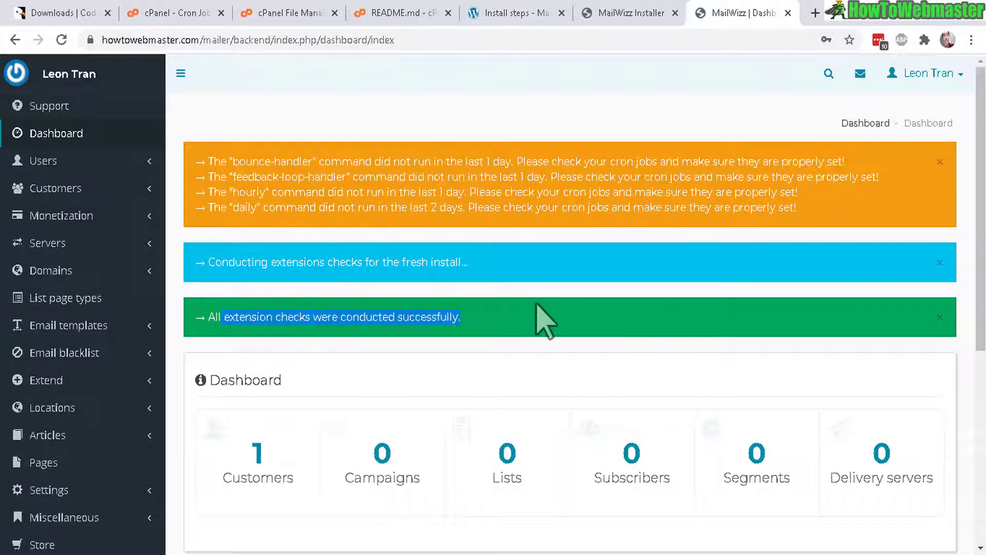
mouse_move(982, 273)
left_mouse_down()
mouse_move(981, 437)
mouse_move(981, 272)
left_mouse_up()
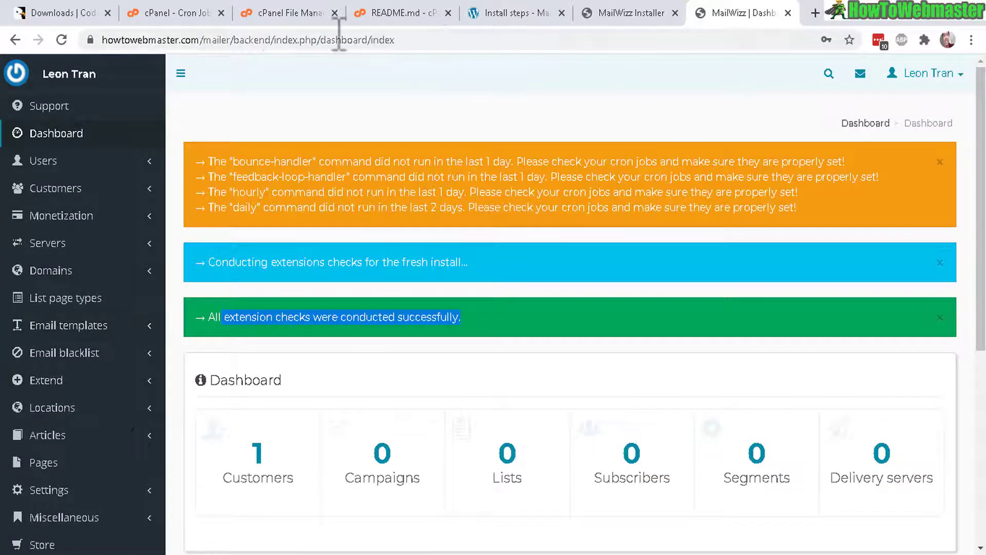
Step: Strip 'backend/index.php/dashboard/index' from the address to load and scroll through the public front page
left_click_drag(236, 41, 473, 44)
key("BackSpace")
key("Return")
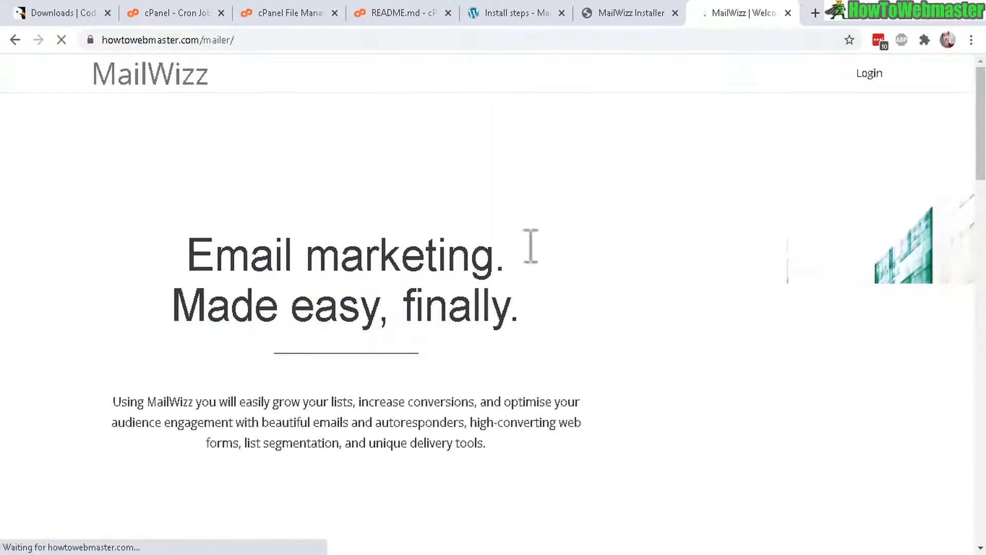
left_click_drag(979, 175, 981, 378)
left_click_drag(982, 333, 980, 93)
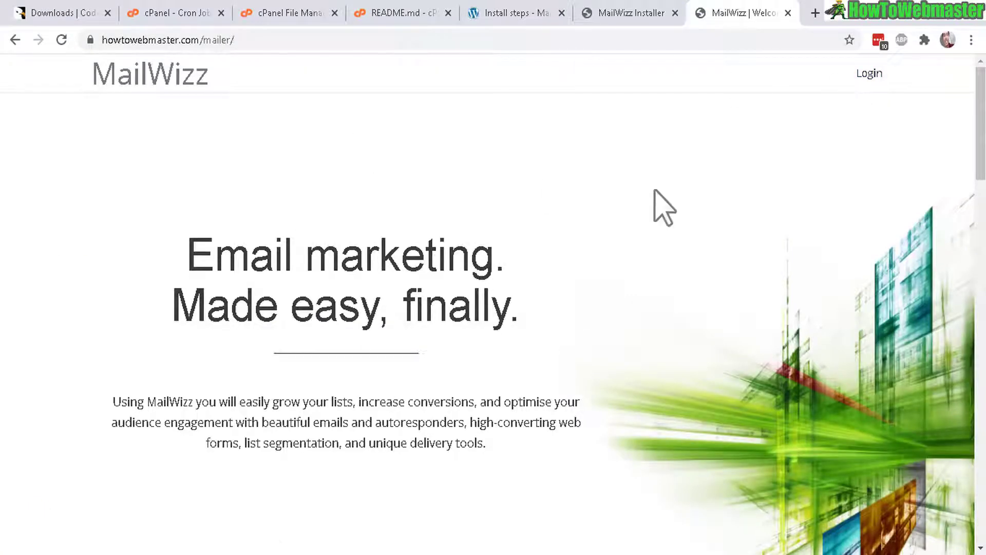
left_click_drag(980, 123, 981, 236)
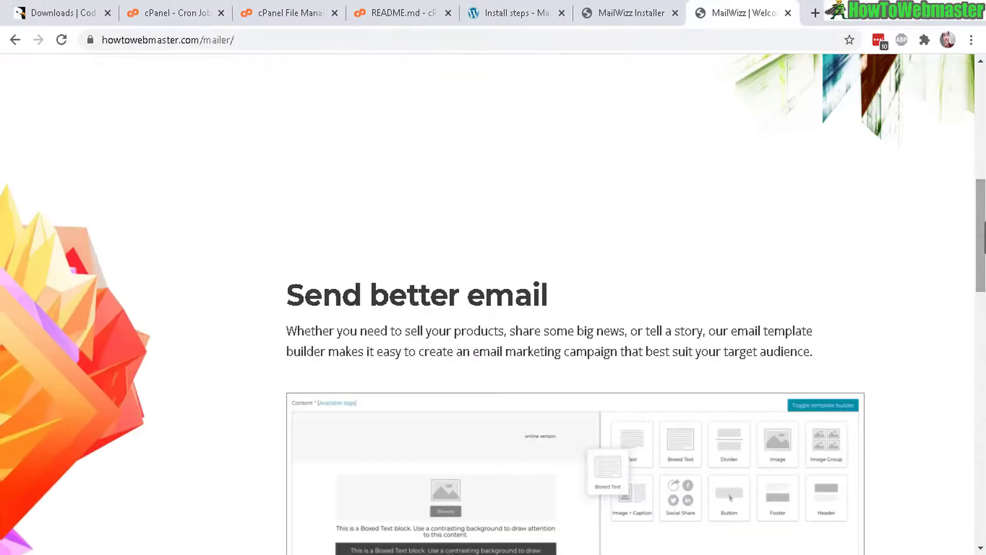
left_click(639, 7)
left_click(753, 13)
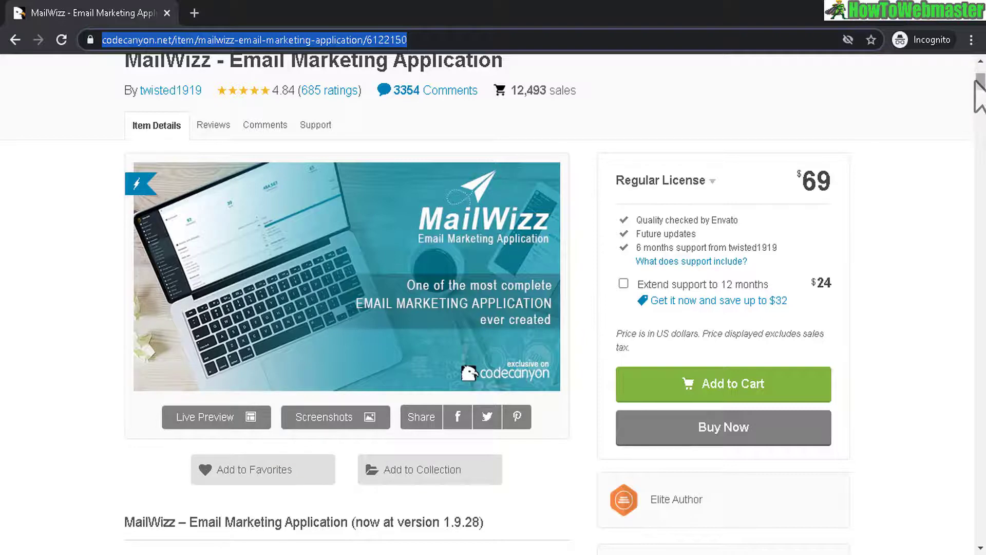
Step: Scroll the CodeCanyon MailWizz listing to show its 4.84 rating, 12,493 sales and $69 Regular License
left_click_drag(979, 88, 979, 81)
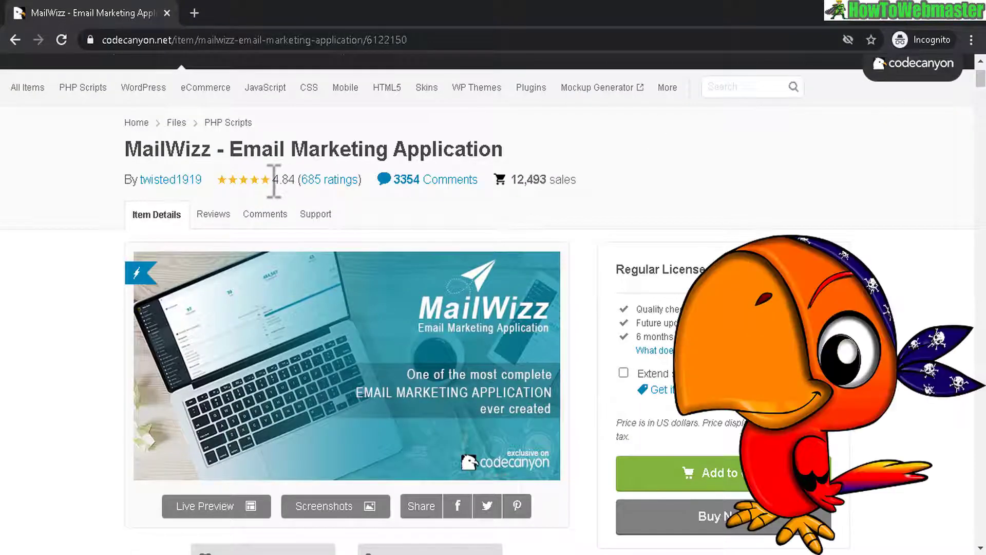
left_click_drag(273, 180, 329, 183)
left_click_drag(978, 78, 978, 80)
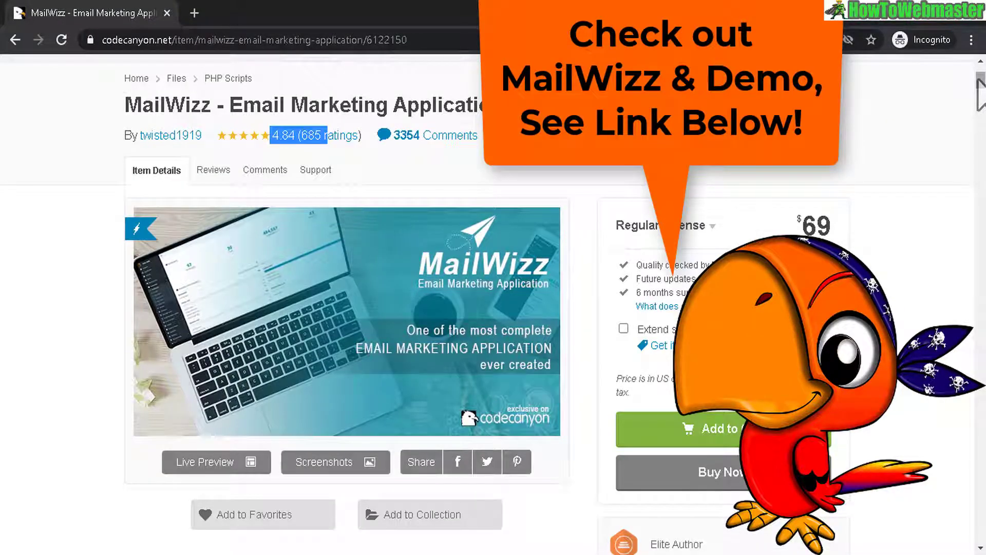